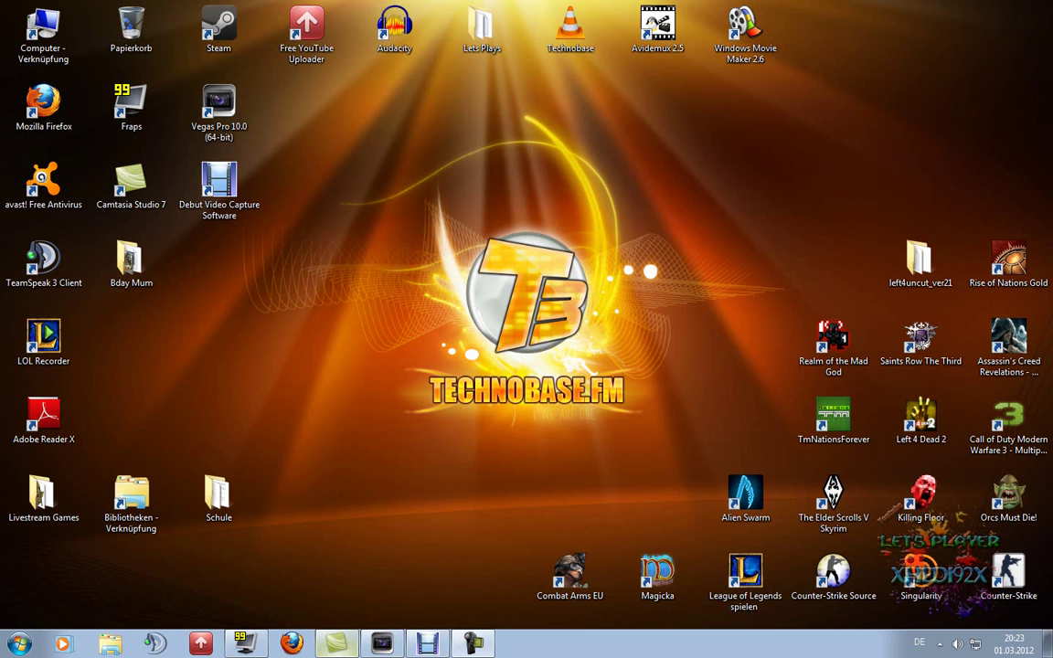
{"action": "left_click", "coordinate": [219, 192]}
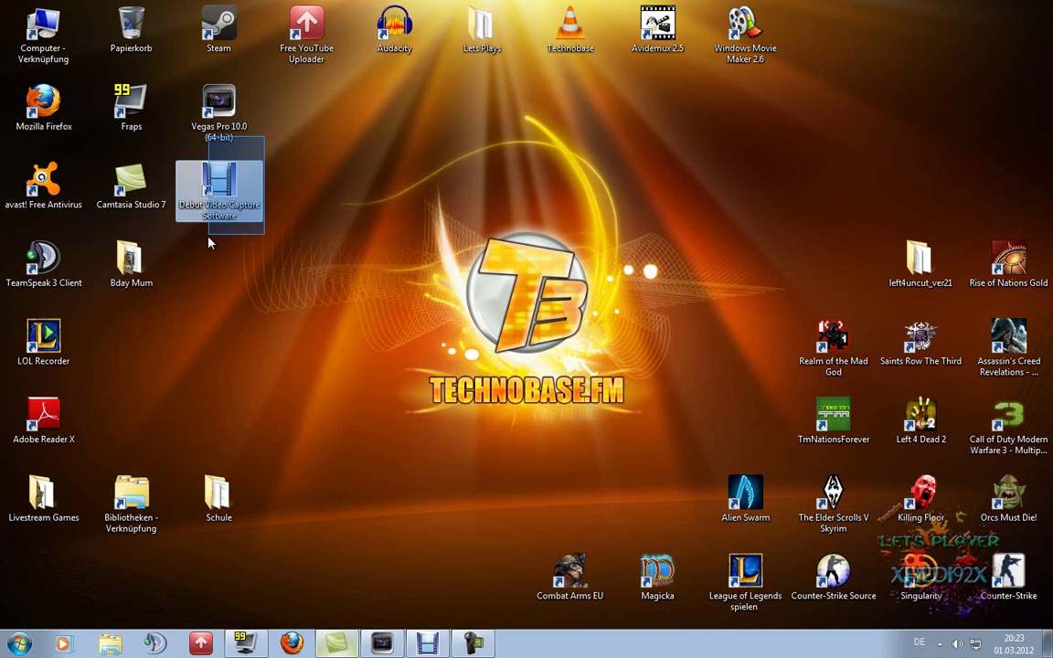
{"action": "left_click", "coordinate": [295, 241]}
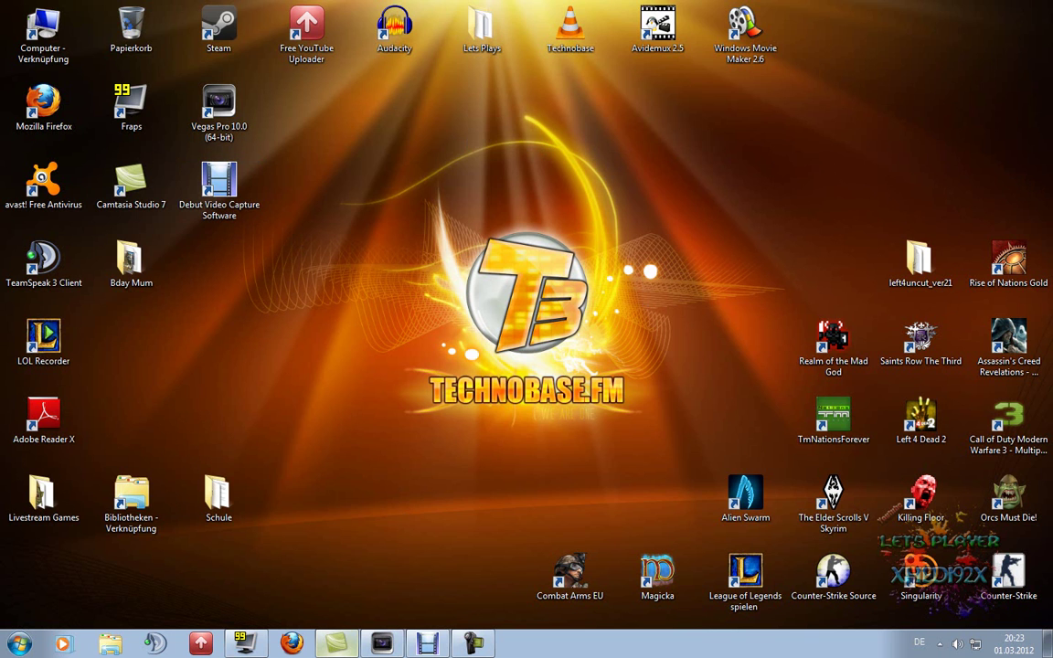
- Bring up Debut Video Capture and the FRAPS movie settings and arrange the two windows side by side
{"action": "left_click_drag", "start_coordinate": [1033, 148], "coordinate": [743, 109]}
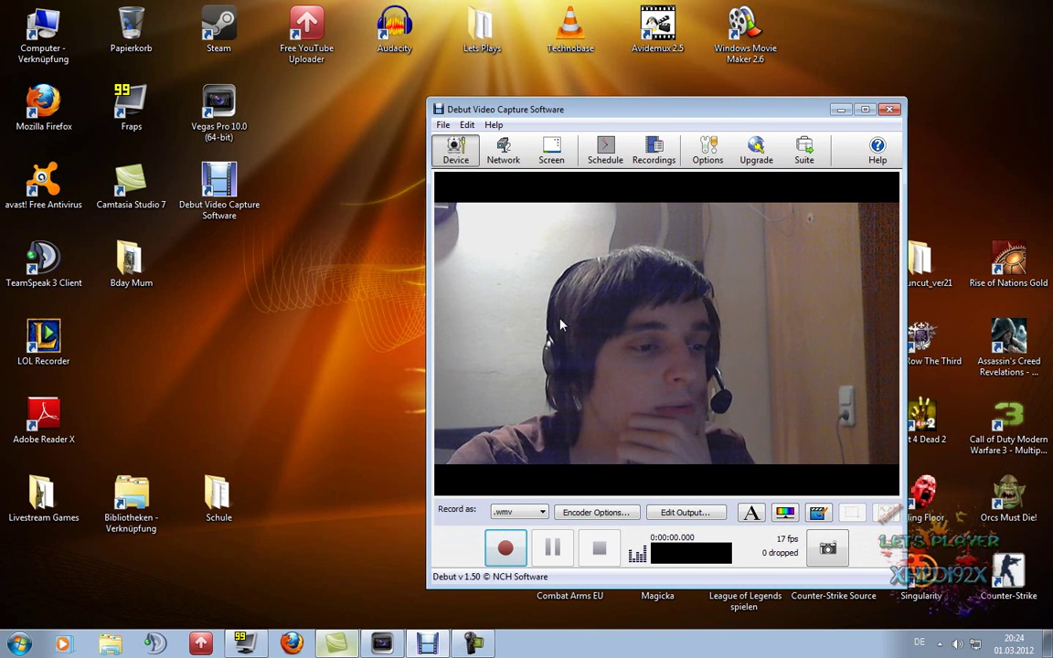
{"action": "left_click_drag", "start_coordinate": [614, 104], "coordinate": [639, 79]}
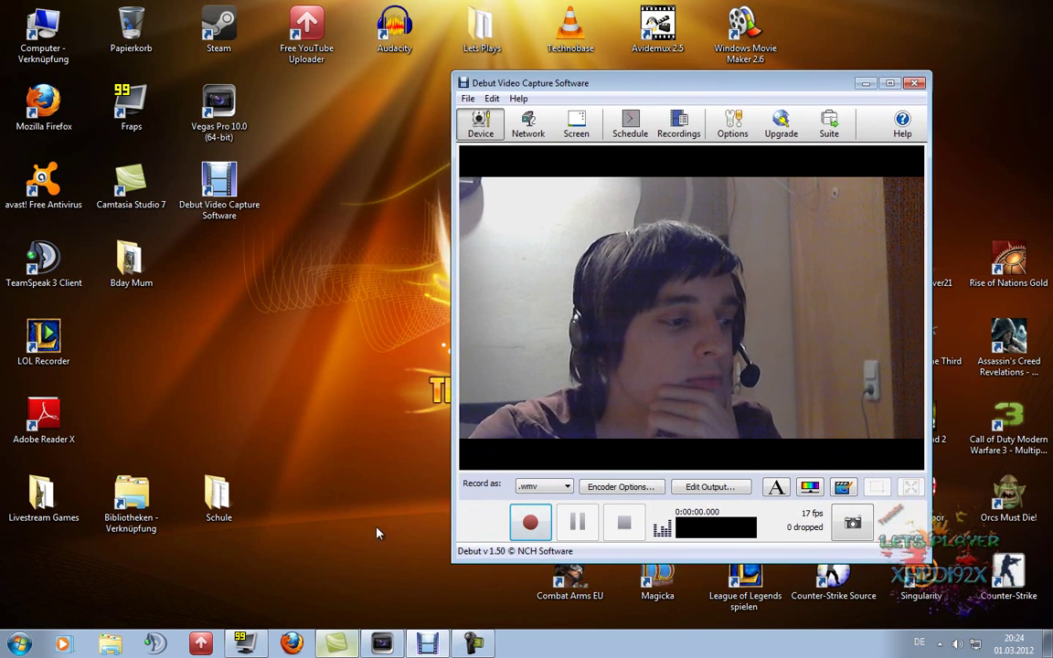
{"action": "left_click", "coordinate": [255, 636]}
{"action": "left_click_drag", "start_coordinate": [460, 91], "coordinate": [661, 162]}
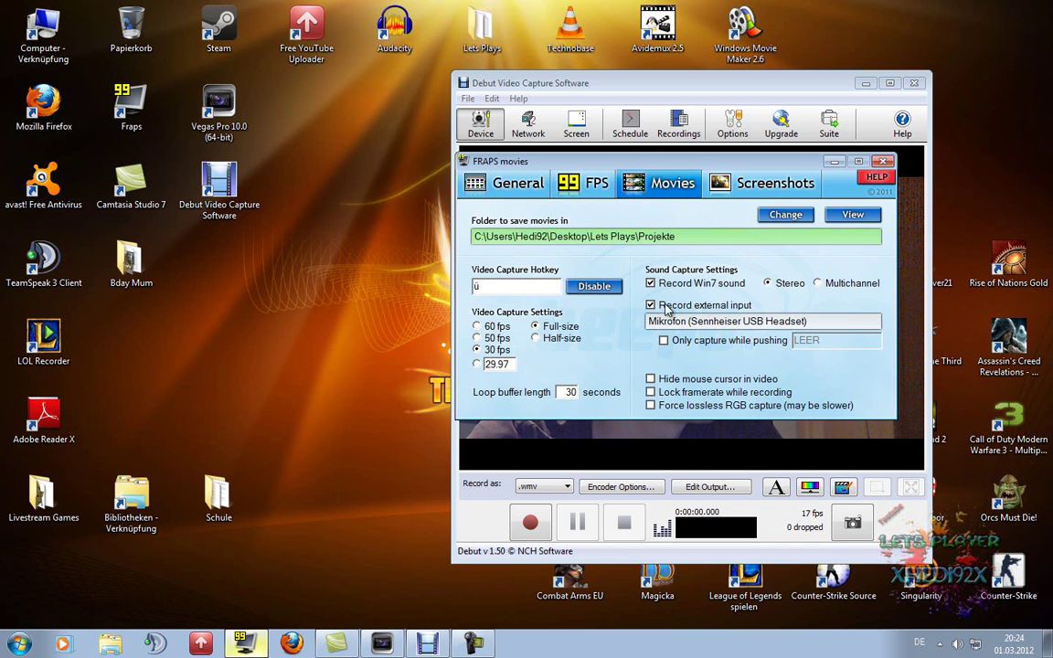
{"action": "left_click_drag", "start_coordinate": [688, 176], "coordinate": [328, 227]}
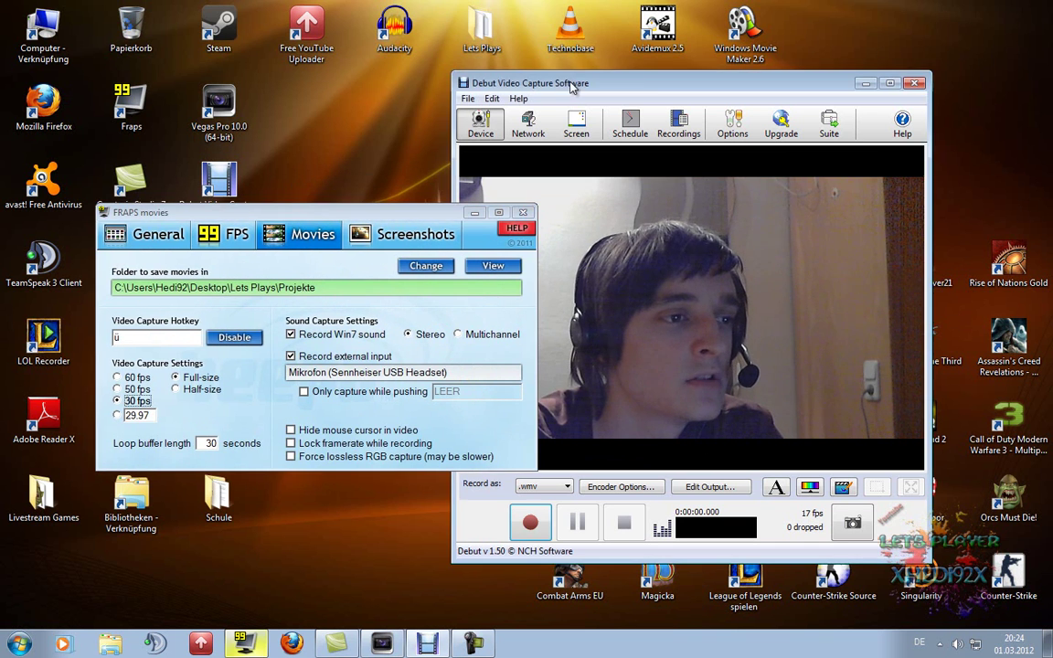
- Check the device and sound options in Debut Video Capture and record a short webcam clip
{"action": "left_click", "coordinate": [732, 124]}
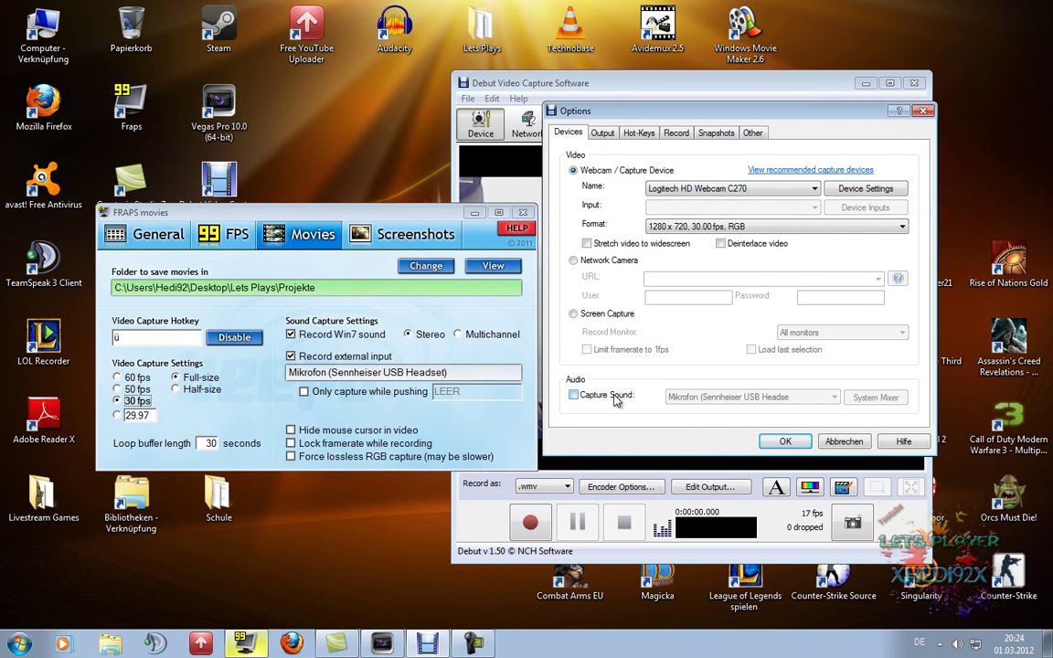
{"action": "left_click", "coordinate": [841, 441]}
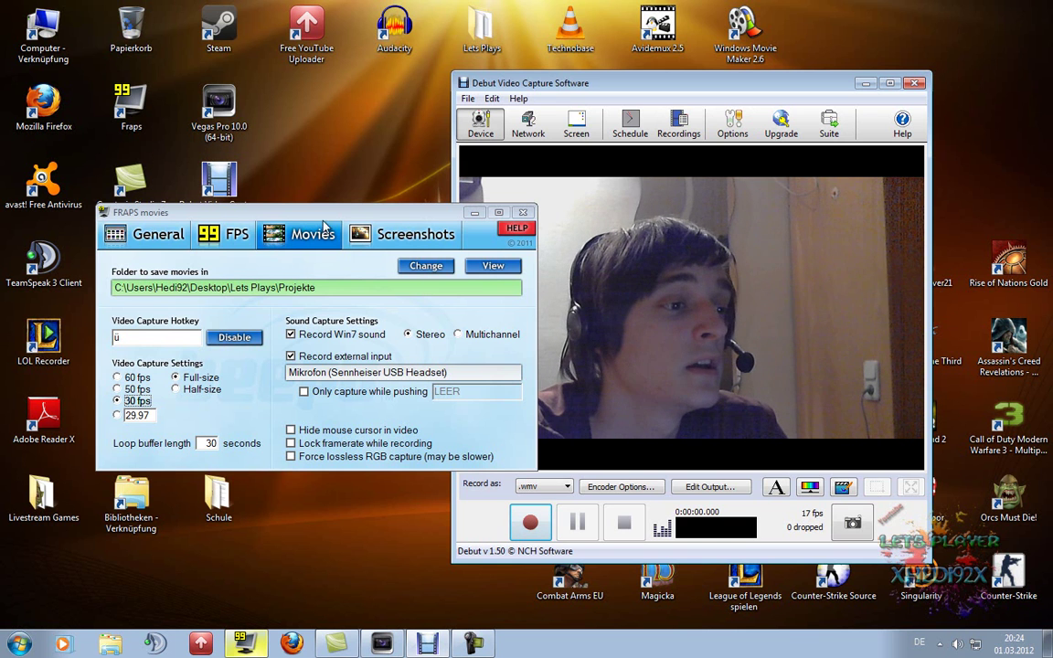
{"action": "left_click", "coordinate": [529, 523]}
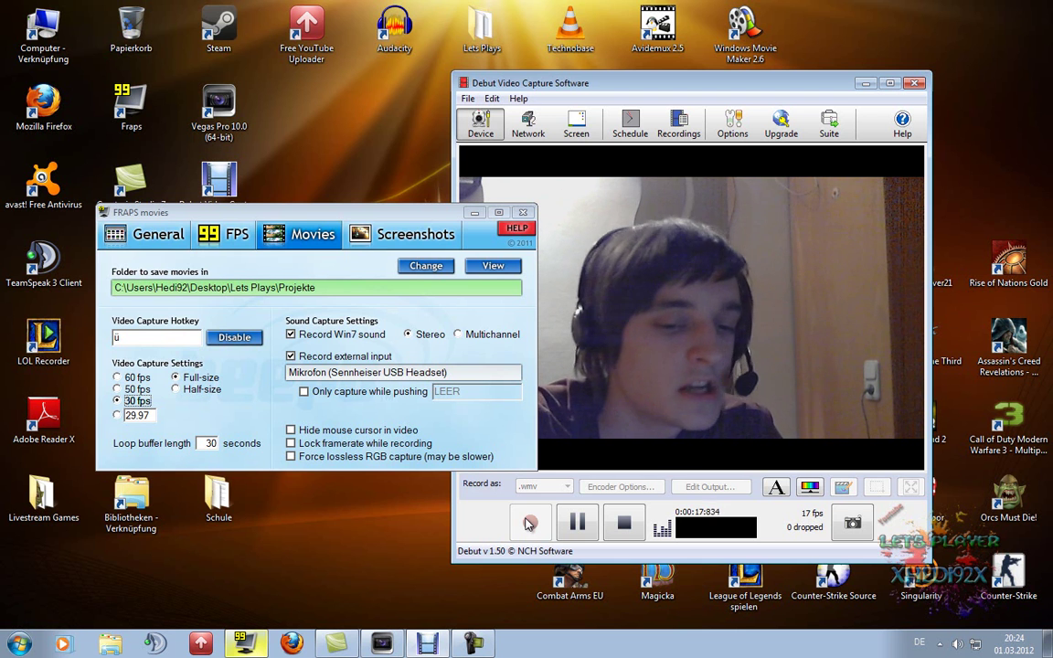
{"action": "left_click", "coordinate": [608, 536]}
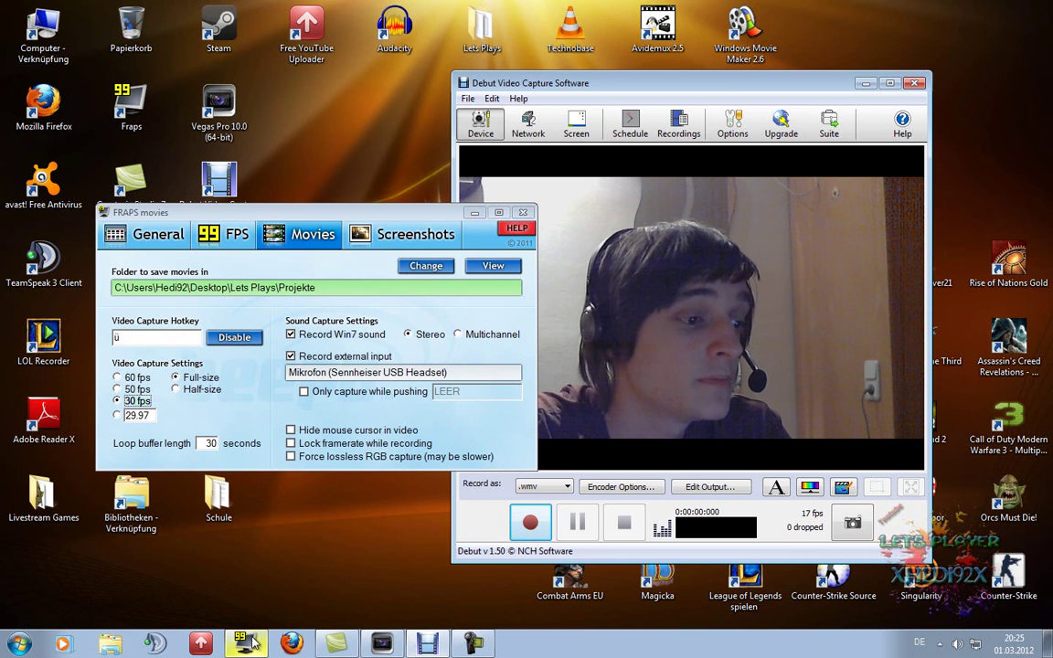
- Bring up Vegas Pro, close FRAPS, and open the Projekte folder inside the Lets Plays desktop folder
{"action": "left_click", "coordinate": [402, 619]}
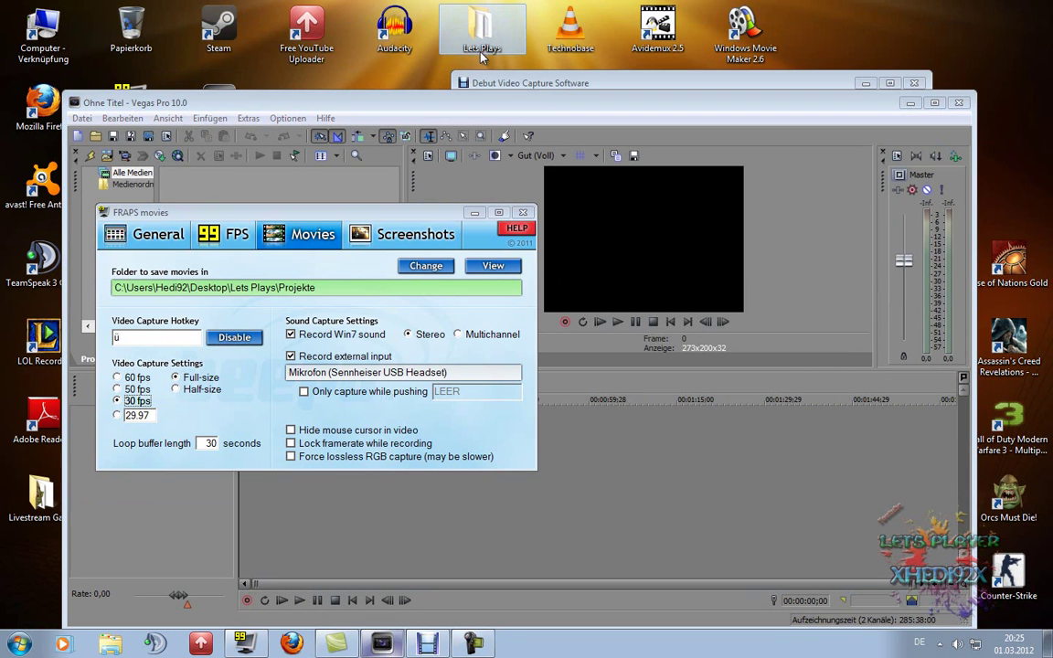
{"action": "double_click", "coordinate": [482, 41]}
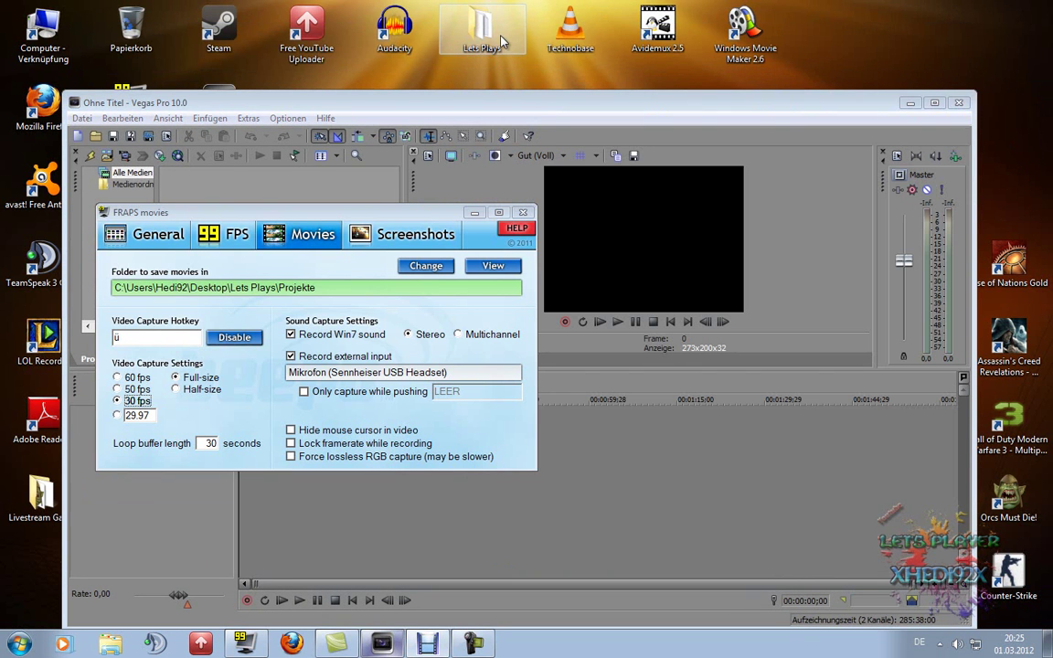
{"action": "double_click", "coordinate": [484, 30]}
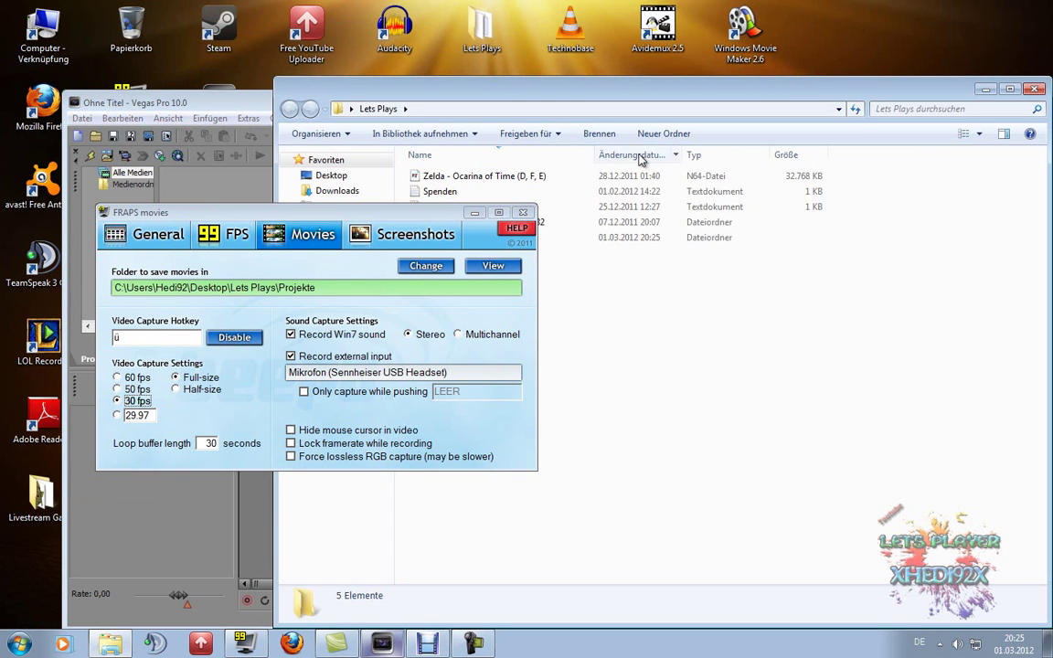
{"action": "left_click", "coordinate": [586, 237]}
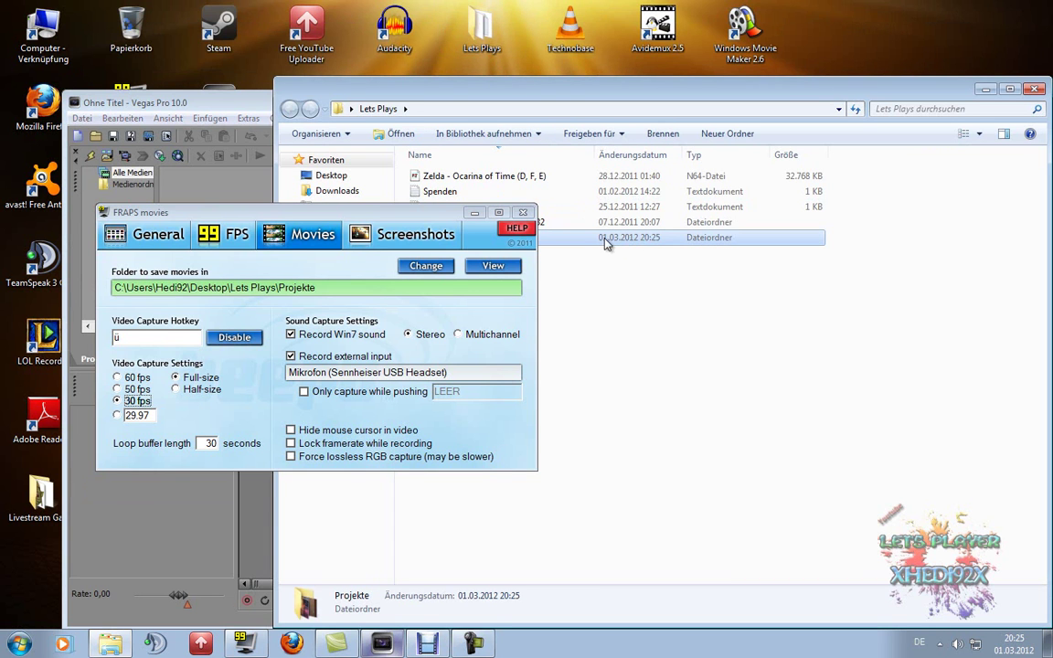
{"action": "left_click", "coordinate": [523, 212]}
{"action": "left_click", "coordinate": [594, 371]}
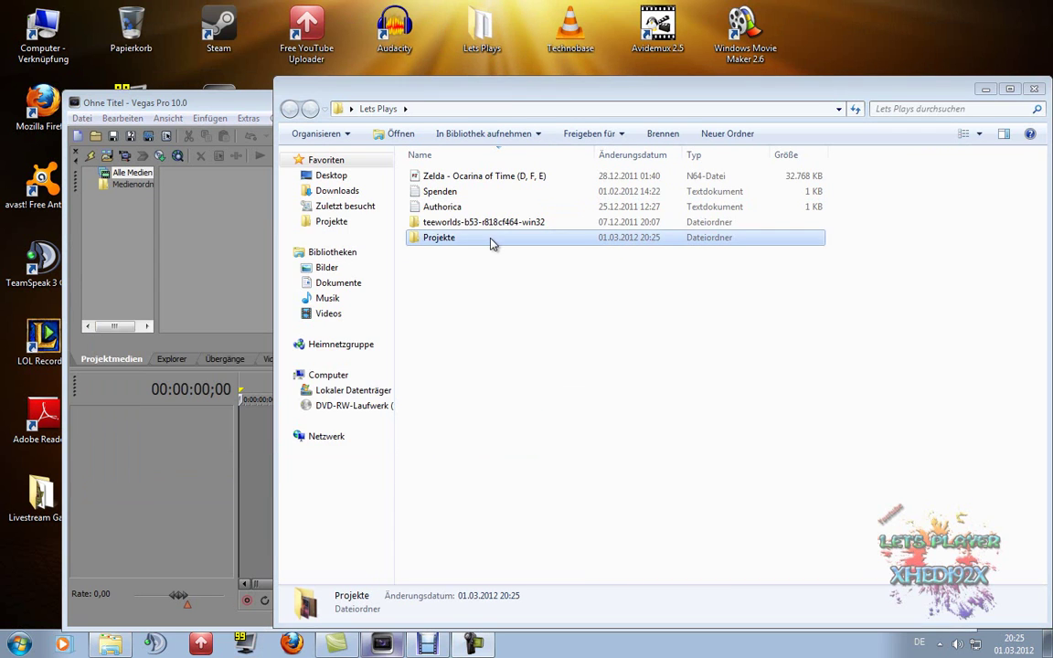
{"action": "double_click", "coordinate": [495, 239]}
- Add the webcam 49 video from the Projekte folder to the start of the Vegas Pro timeline
{"action": "left_click", "coordinate": [811, 441]}
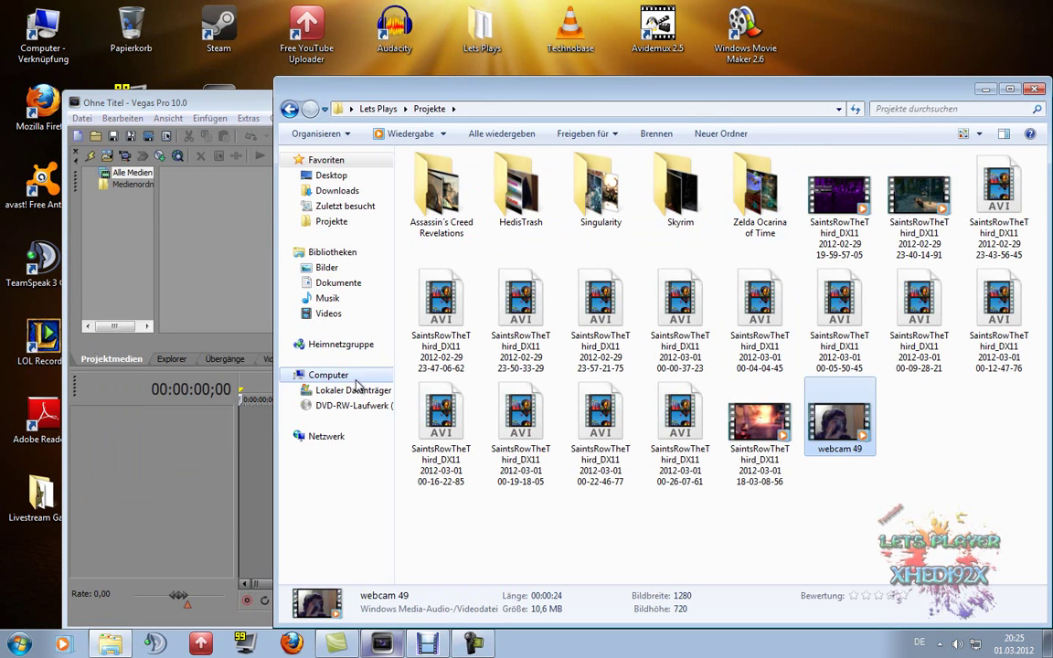
{"action": "left_click_drag", "start_coordinate": [253, 450], "coordinate": [254, 432]}
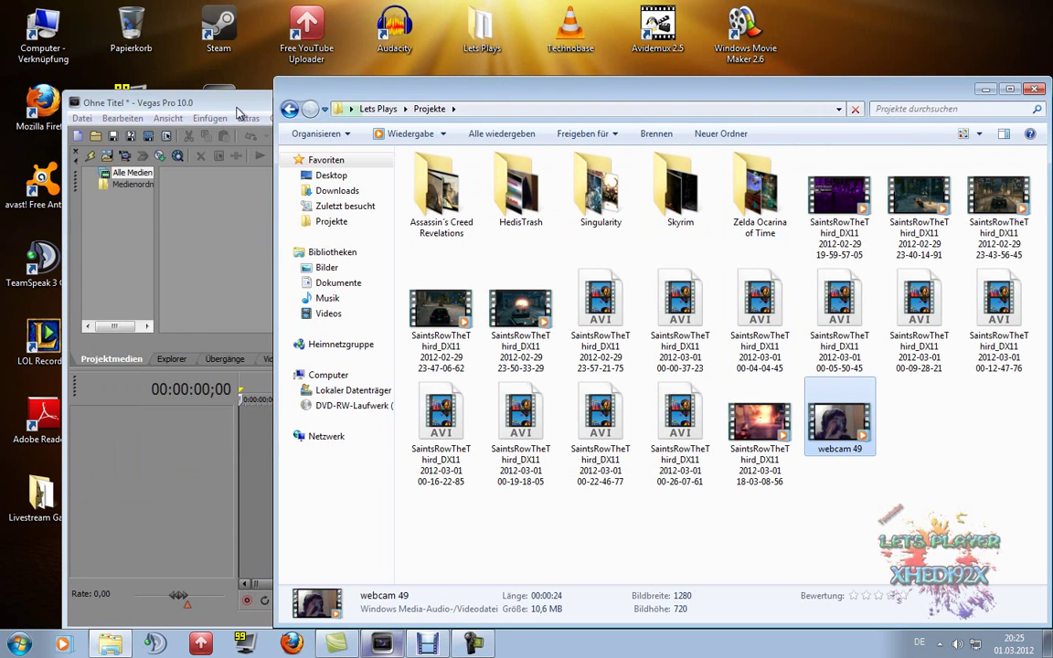
{"action": "left_click_drag", "start_coordinate": [239, 103], "coordinate": [235, 53]}
{"action": "left_click", "coordinate": [355, 383]}
{"action": "left_click", "coordinate": [264, 425]}
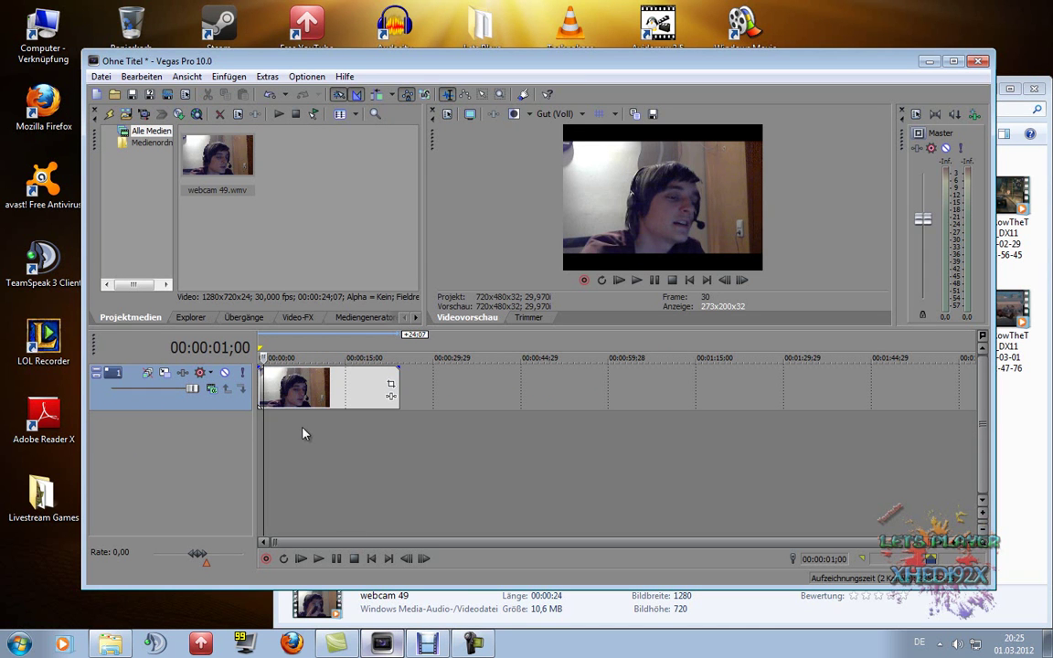
{"action": "key", "text": "alt+Tab"}
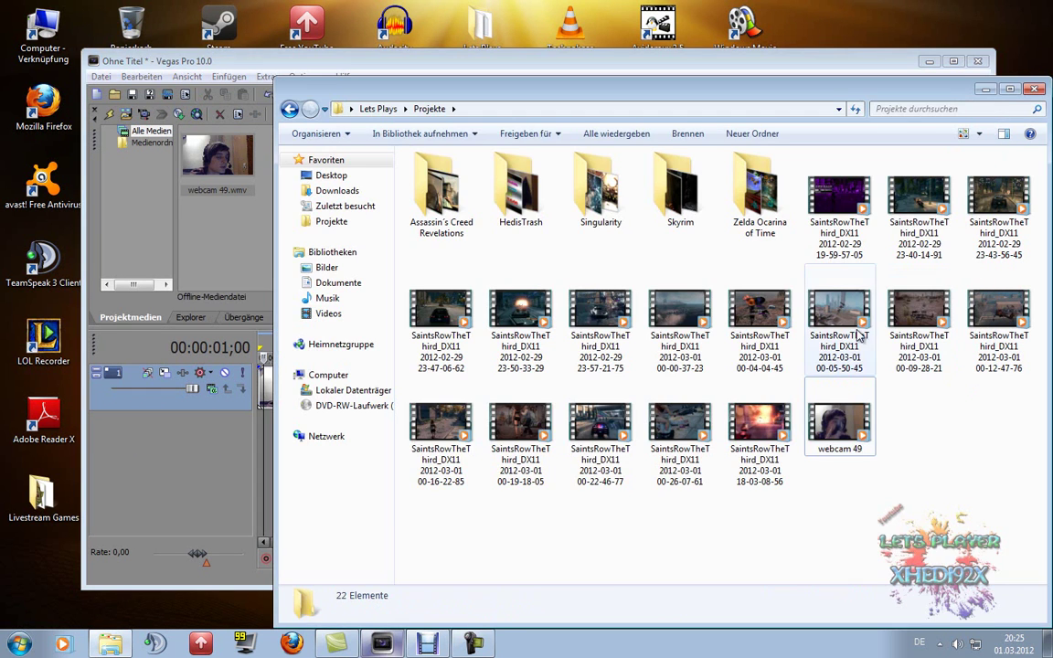
{"action": "left_click", "coordinate": [919, 208]}
{"action": "left_click", "coordinate": [841, 214]}
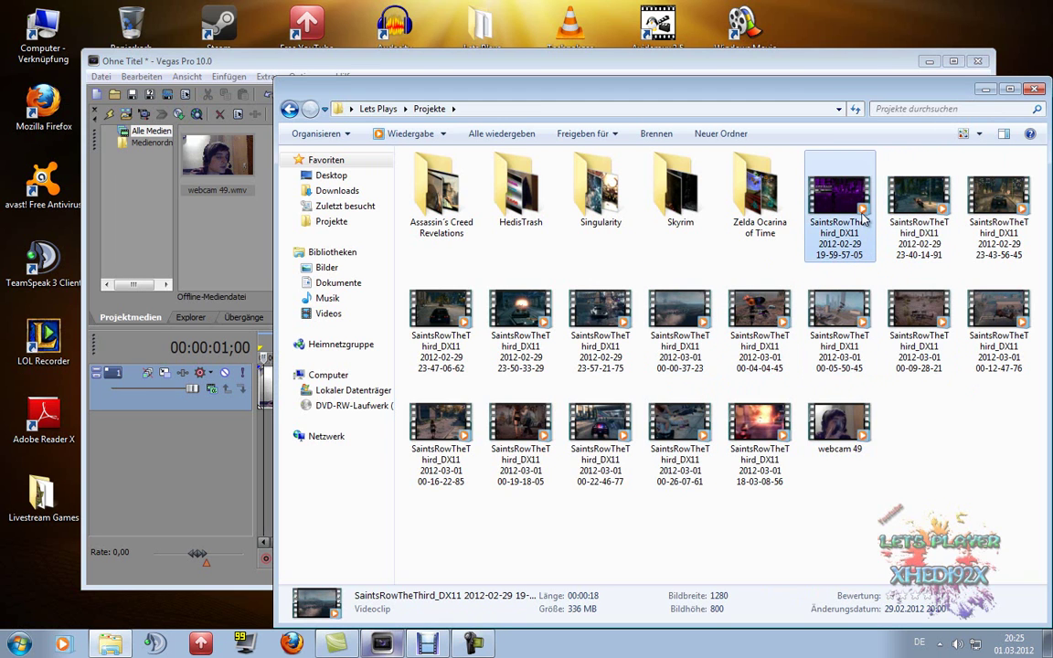
{"action": "left_click", "coordinate": [257, 476]}
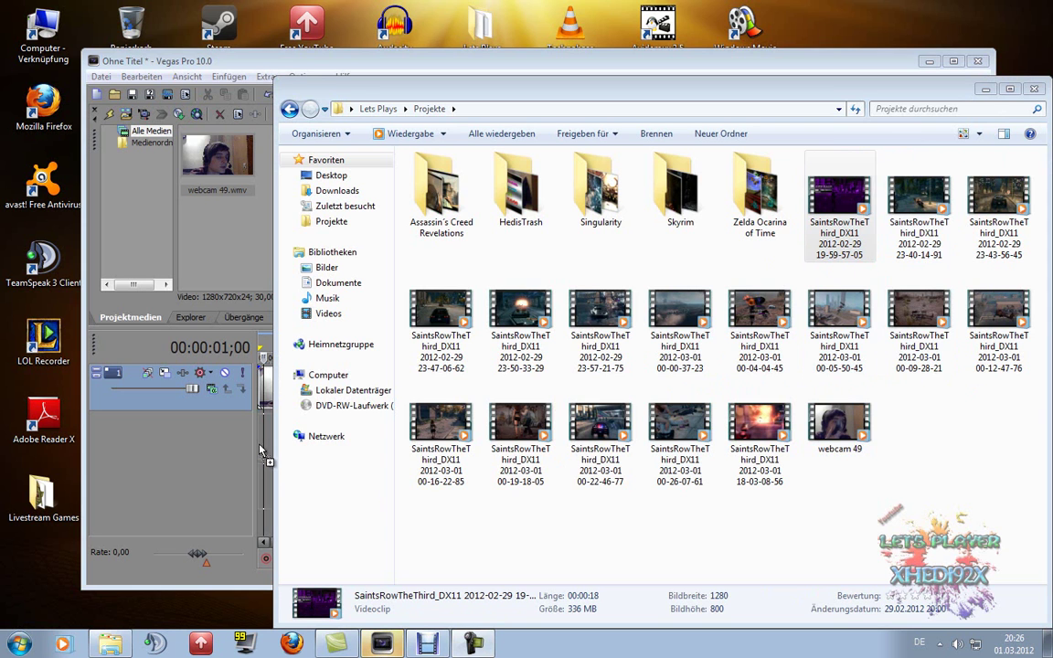
{"action": "left_click_drag", "start_coordinate": [258, 448], "coordinate": [261, 450]}
{"action": "left_click", "coordinate": [212, 60]}
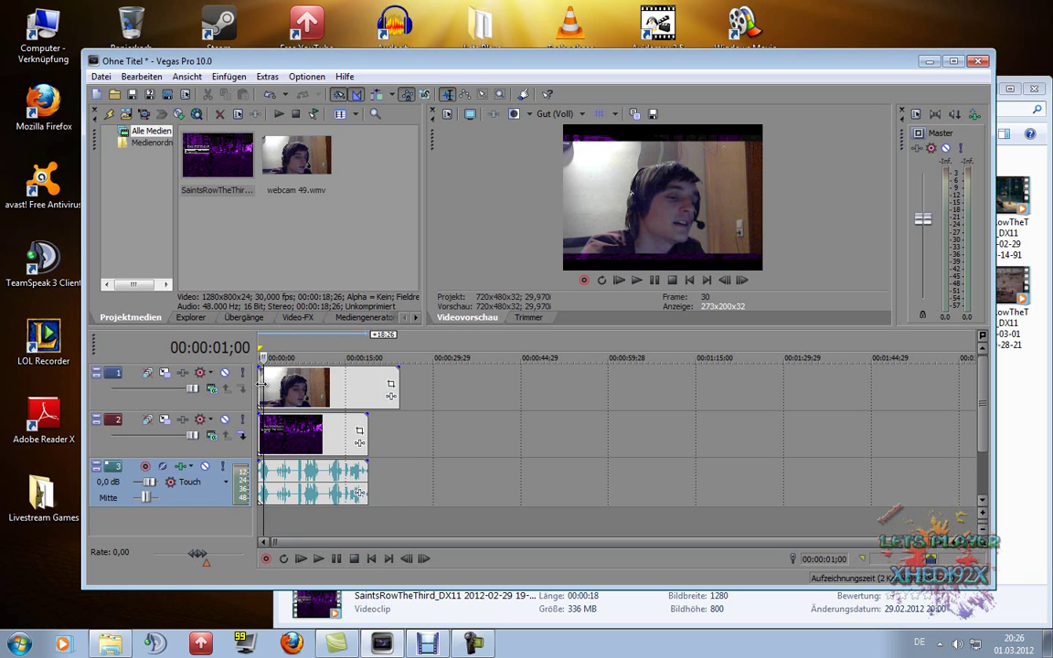
- Shift the webcam clip to start at one second and scrub through its first part for the light signal
{"action": "left_click_drag", "start_coordinate": [281, 388], "coordinate": [287, 388]}
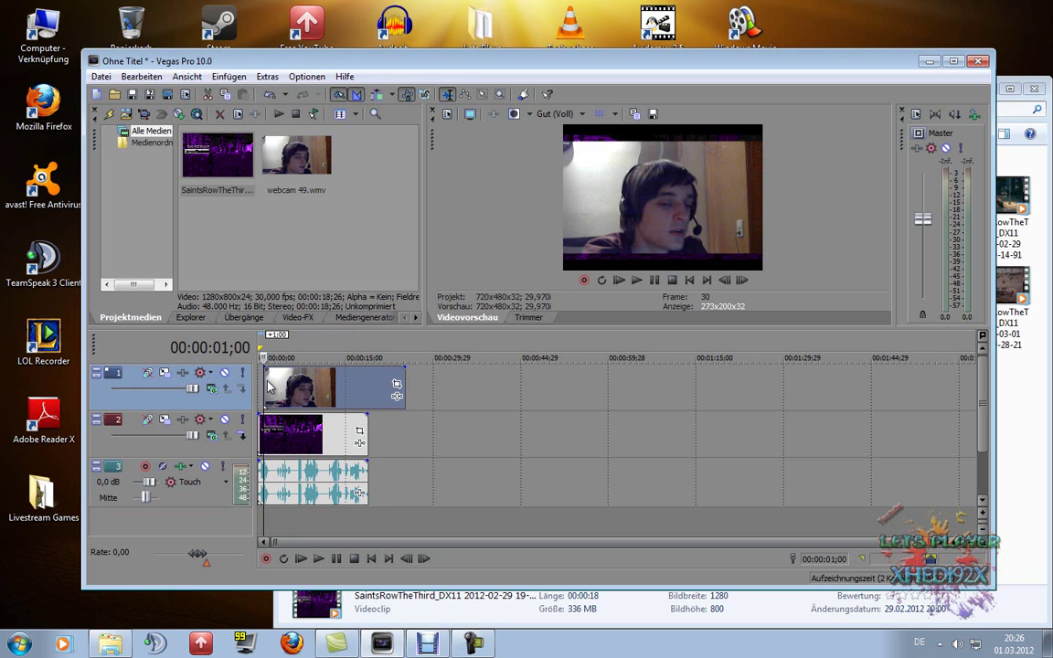
{"action": "scroll", "coordinate": [270, 388], "scroll_direction": "up", "scroll_amount": 8}
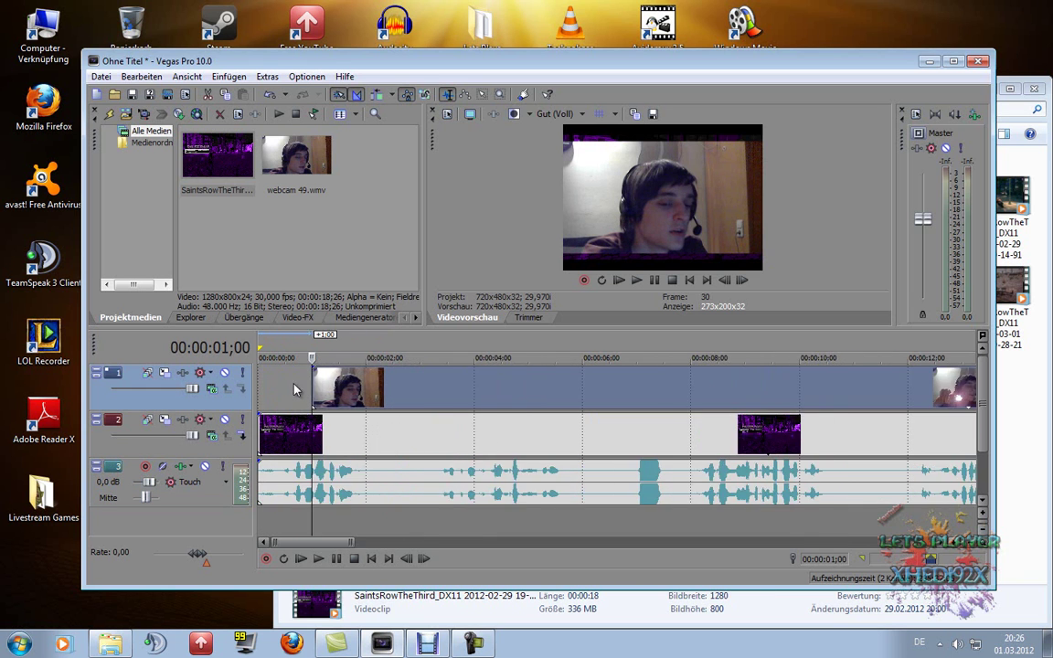
{"action": "left_click", "coordinate": [419, 389]}
{"action": "left_click", "coordinate": [450, 388]}
{"action": "left_click", "coordinate": [471, 389]}
{"action": "left_click", "coordinate": [507, 388]}
{"action": "left_click", "coordinate": [540, 388]}
{"action": "left_click", "coordinate": [582, 388]}
{"action": "left_click", "coordinate": [651, 388]}
{"action": "left_click", "coordinate": [742, 387]}
{"action": "left_click", "coordinate": [815, 385]}
{"action": "left_click", "coordinate": [877, 384]}
{"action": "scroll", "coordinate": [896, 389], "scroll_direction": "down", "scroll_amount": 3}
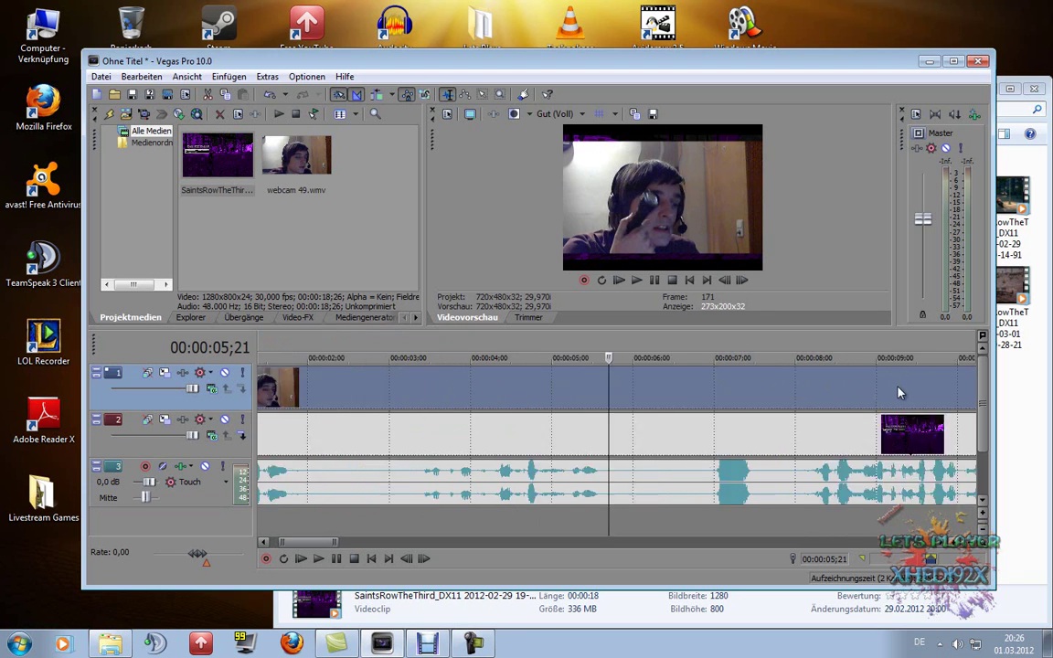
{"action": "left_click", "coordinate": [673, 388]}
{"action": "left_click", "coordinate": [851, 388]}
{"action": "left_click", "coordinate": [932, 386]}
- Shift the webcam clip 27 frames earlier and scrub through its second half for the end of the light signal
{"action": "left_click_drag", "start_coordinate": [962, 387], "coordinate": [915, 388]}
{"action": "key", "text": "Right"}
{"action": "key", "text": "Right"}
{"action": "key", "text": "Right"}
{"action": "key", "text": "Right"}
{"action": "key", "text": "Right"}
{"action": "key", "text": "Right"}
{"action": "key", "text": "Right"}
{"action": "key", "text": "Right"}
{"action": "key", "text": "Right"}
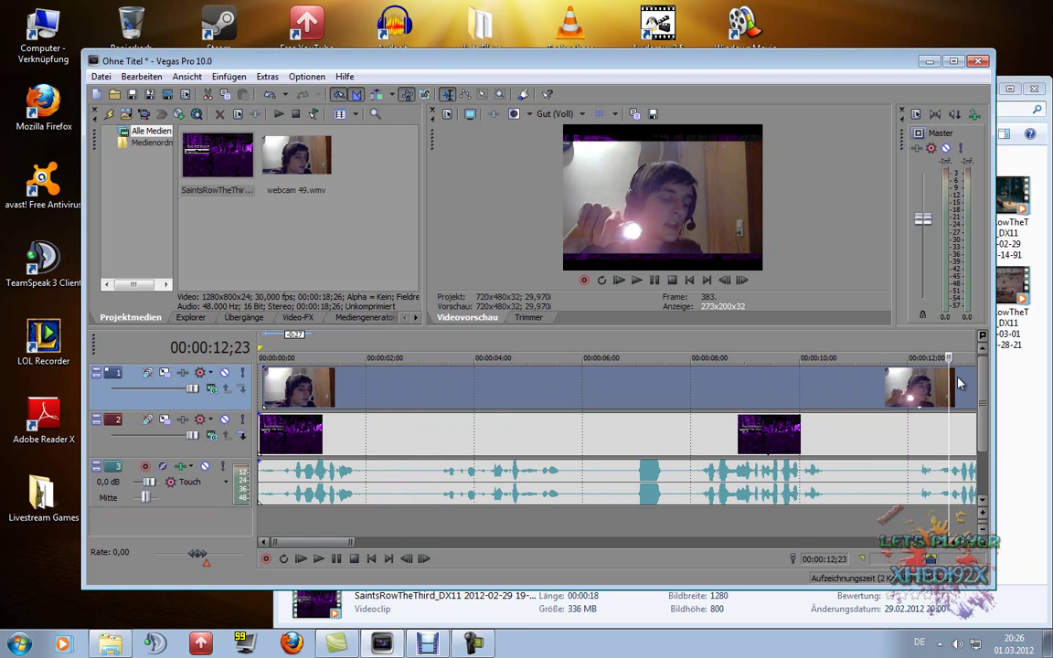
{"action": "left_click", "coordinate": [962, 384]}
{"action": "scroll", "coordinate": [962, 384], "scroll_direction": "down", "scroll_amount": 3}
{"action": "left_click", "coordinate": [632, 394]}
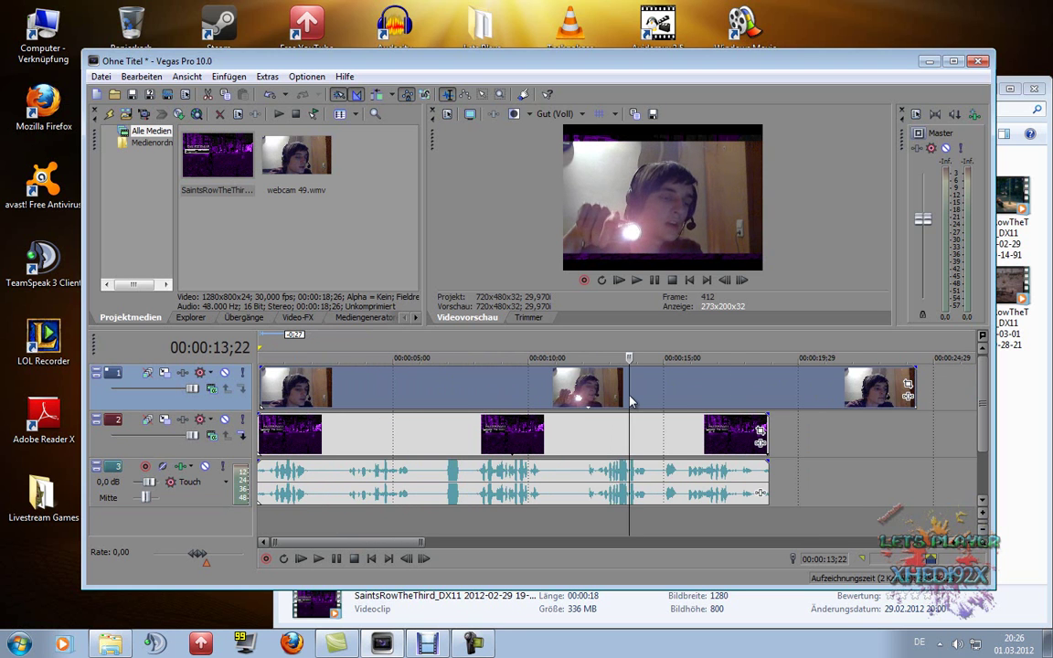
{"action": "left_click", "coordinate": [656, 393]}
{"action": "left_click", "coordinate": [686, 390]}
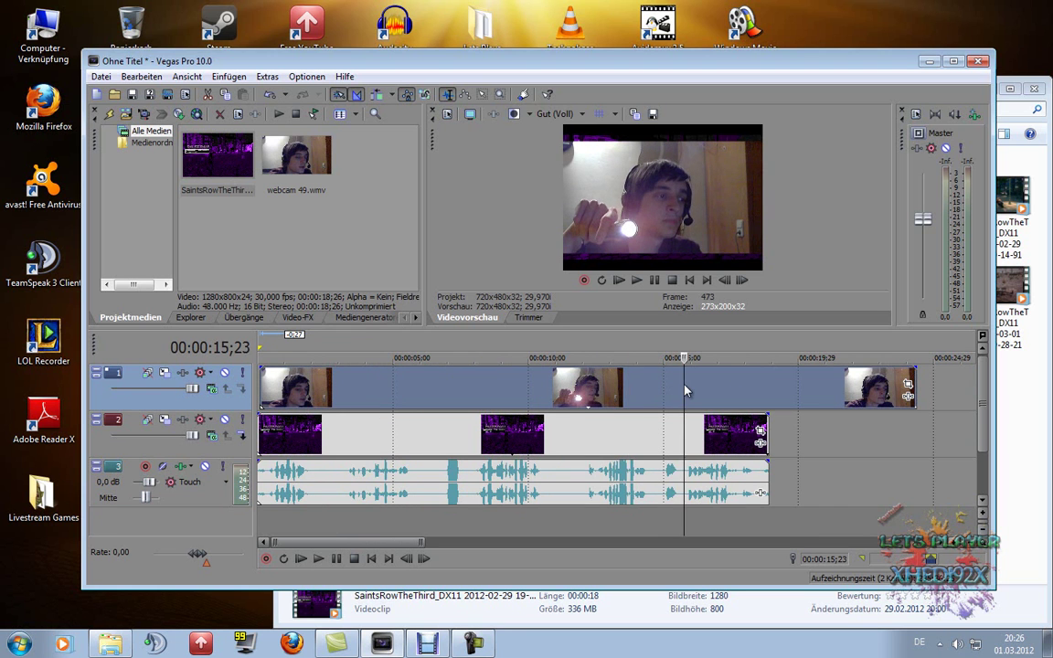
{"action": "left_click", "coordinate": [708, 388]}
{"action": "scroll", "coordinate": [717, 387], "scroll_direction": "up", "scroll_amount": 2}
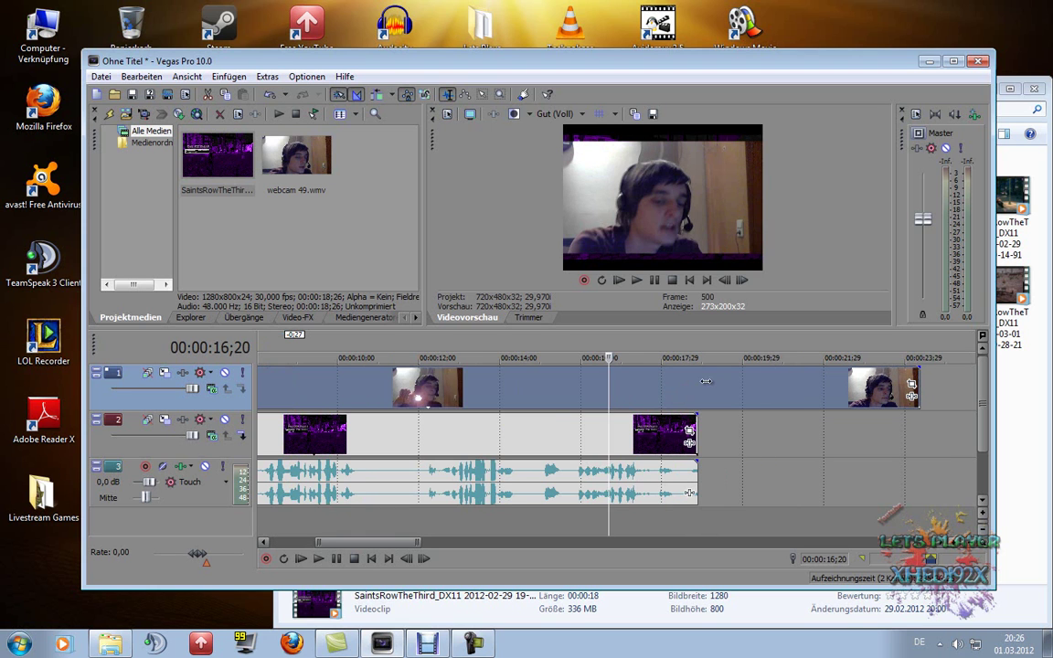
- Locate the light-signal frame at 00:00:15;21 and trim the start of the webcam clip to it
{"action": "left_click", "coordinate": [593, 386]}
{"action": "left_click", "coordinate": [582, 388]}
{"action": "left_click", "coordinate": [568, 392]}
{"action": "left_click", "coordinate": [575, 391]}
{"action": "left_click", "coordinate": [570, 392]}
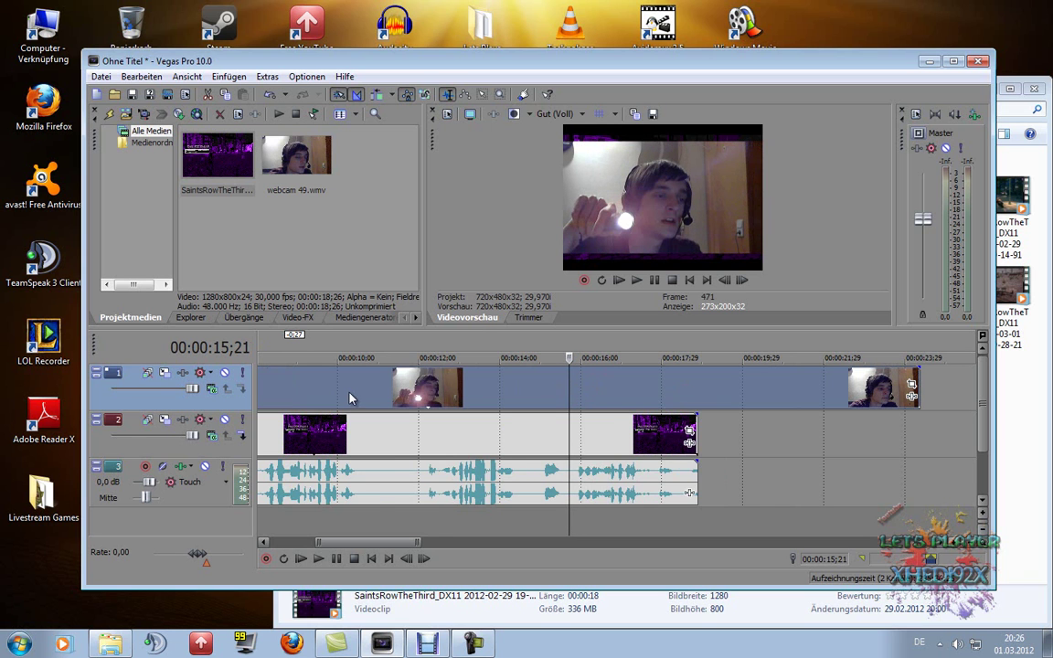
{"action": "scroll", "coordinate": [347, 397], "scroll_direction": "down", "scroll_amount": 3}
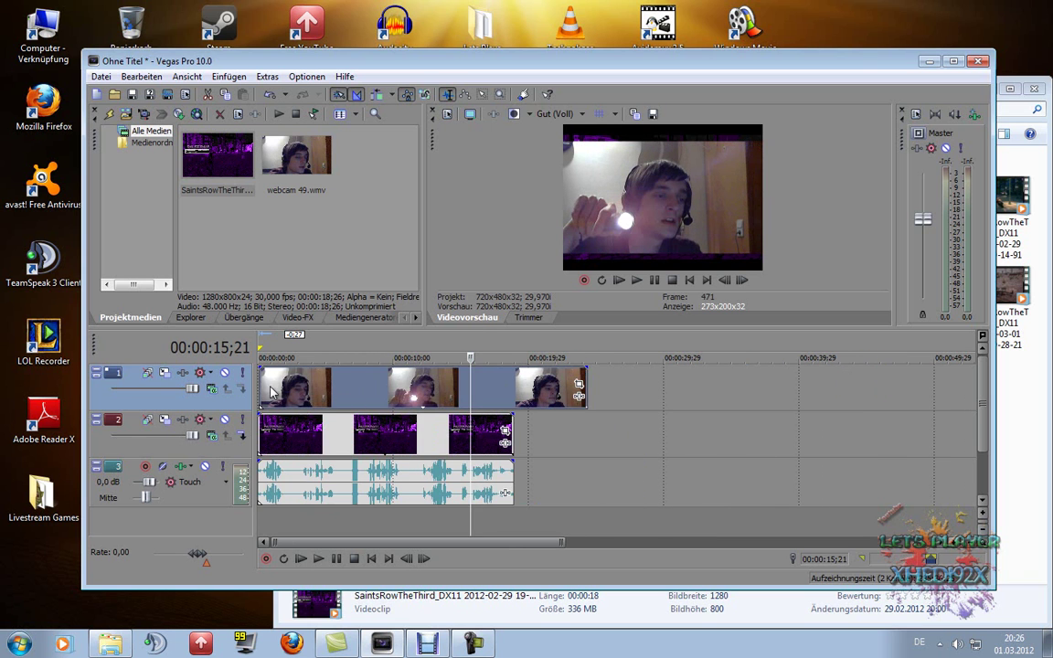
{"action": "left_click_drag", "start_coordinate": [277, 389], "coordinate": [493, 394]}
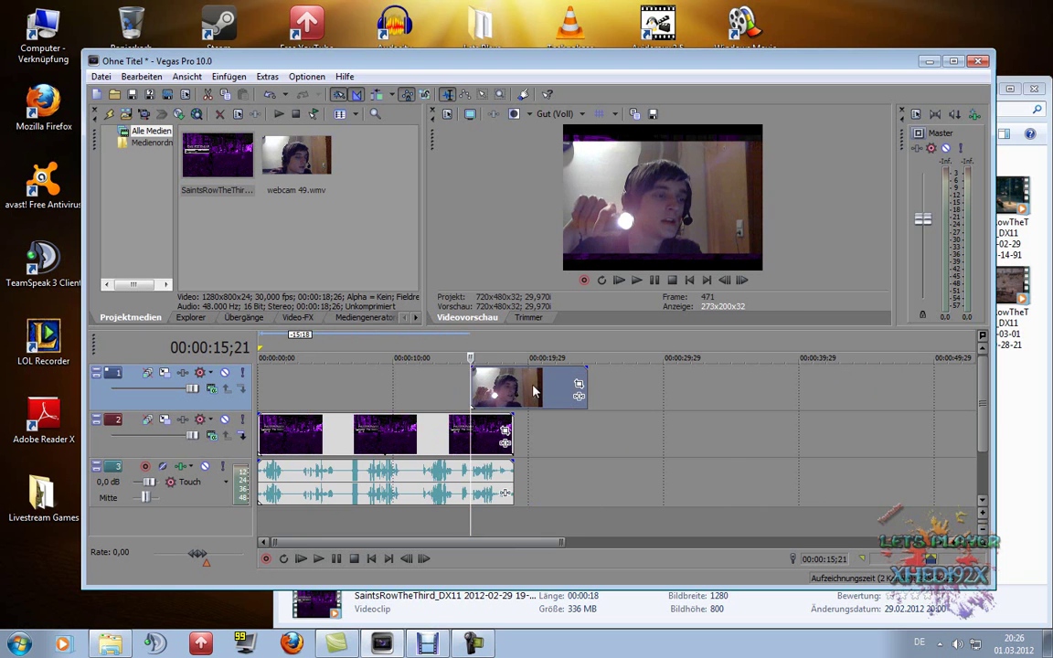
- Move the trimmed webcam clip to the start of the timeline and preview the frame at 00:00:01;13
{"action": "scroll", "coordinate": [494, 393], "scroll_direction": "up", "scroll_amount": 3}
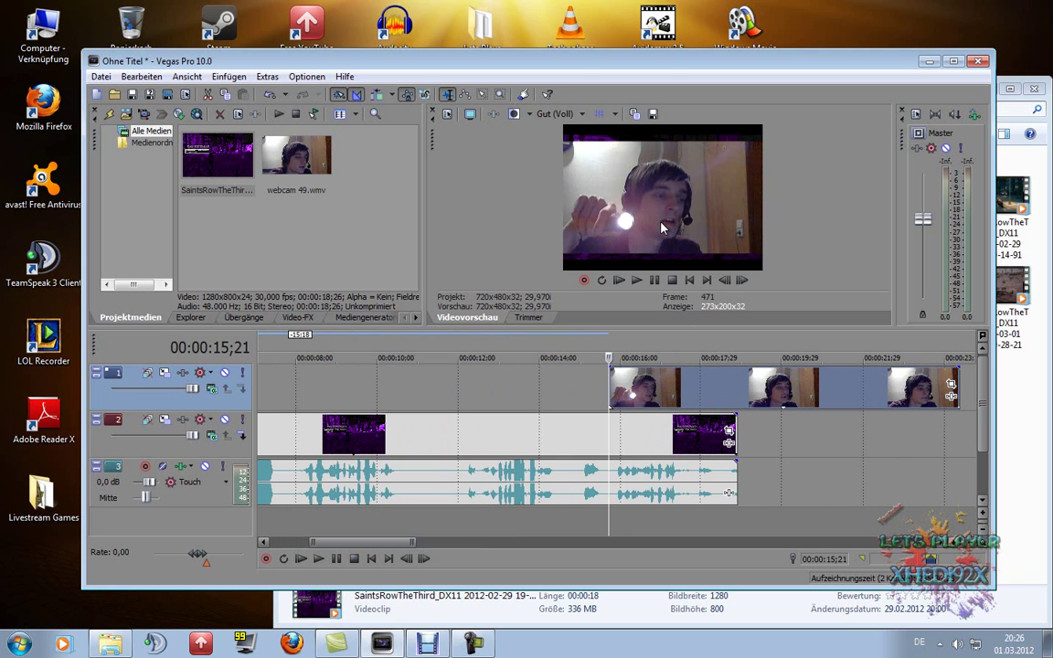
{"action": "left_click_drag", "start_coordinate": [667, 398], "coordinate": [315, 457]}
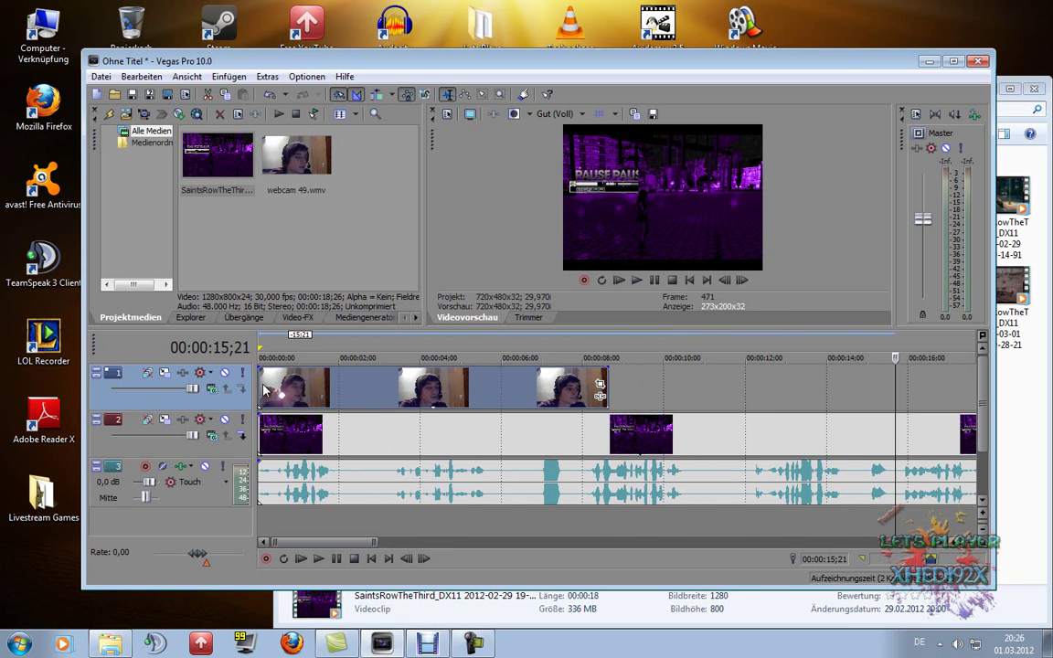
{"action": "left_click", "coordinate": [318, 393]}
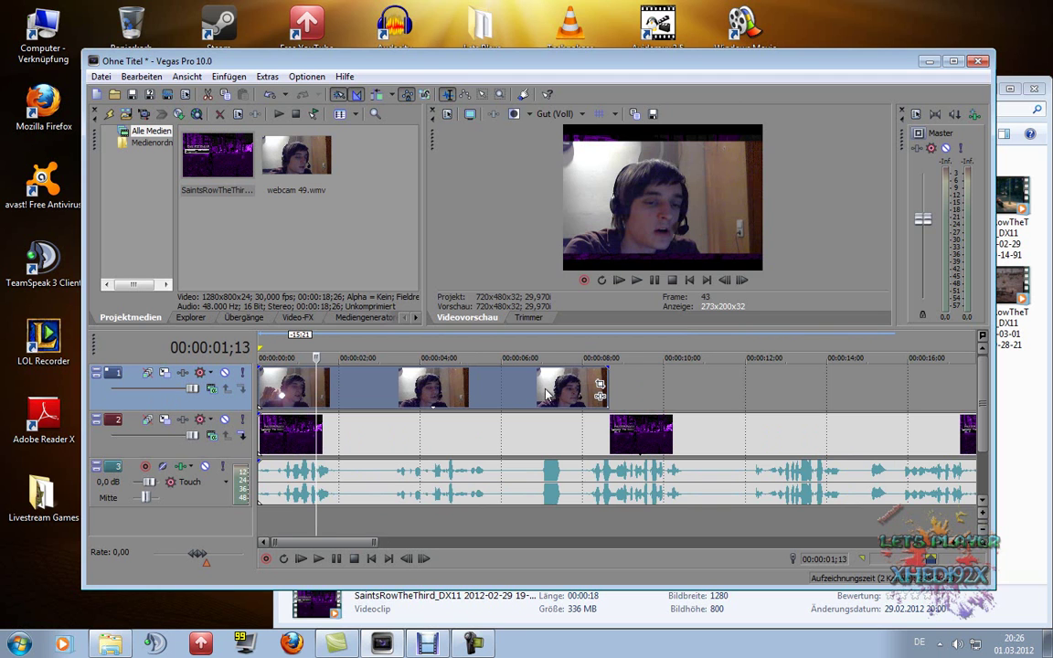
- Play the synchronized webcam and gameplay clips from the start of the timeline and return to 00:00:00;00
{"action": "left_click", "coordinate": [261, 357]}
{"action": "key", "text": "space"}
{"action": "key", "text": "space"}
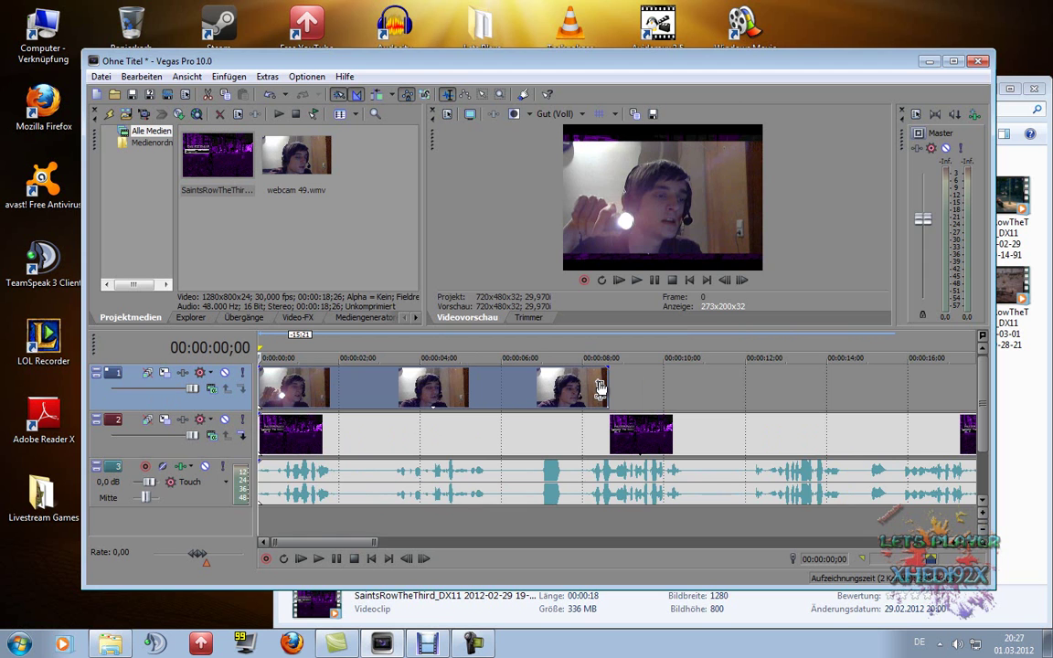
- Open the webcam clip's Event Pan/Crop settings in a floating window and place it so the video preview stays visible
{"action": "left_click", "coordinate": [599, 385]}
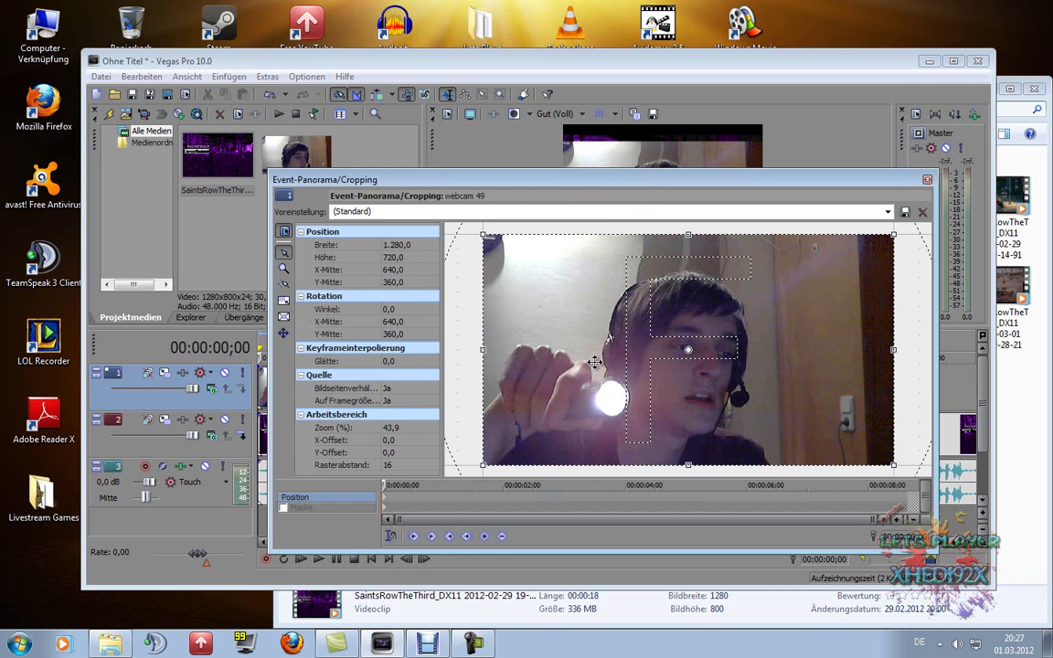
{"action": "double_click", "coordinate": [643, 181]}
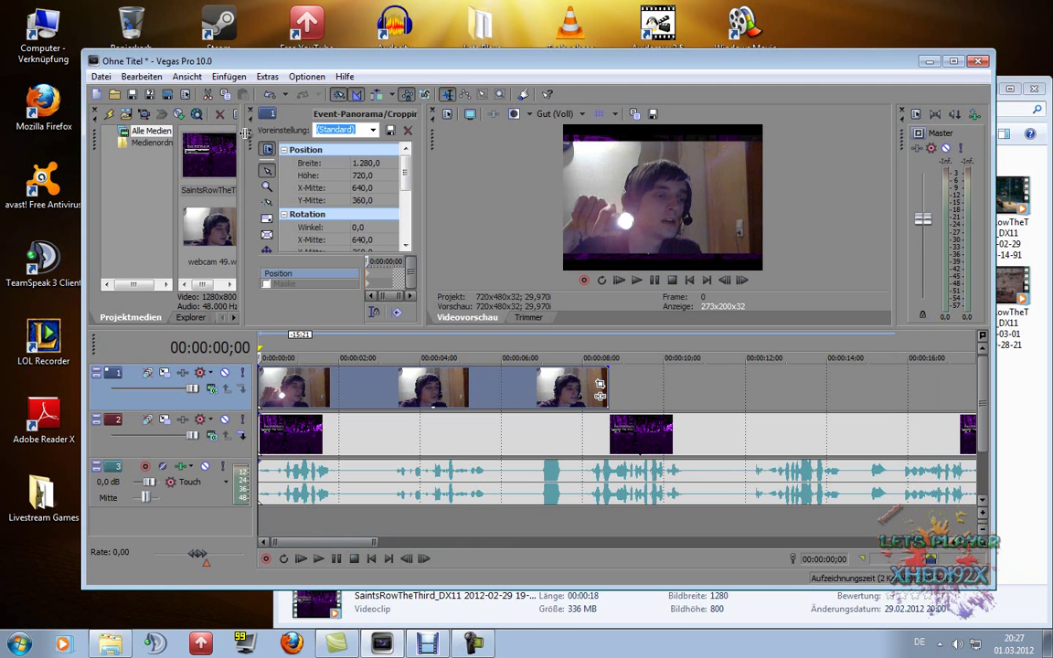
{"action": "double_click", "coordinate": [252, 135]}
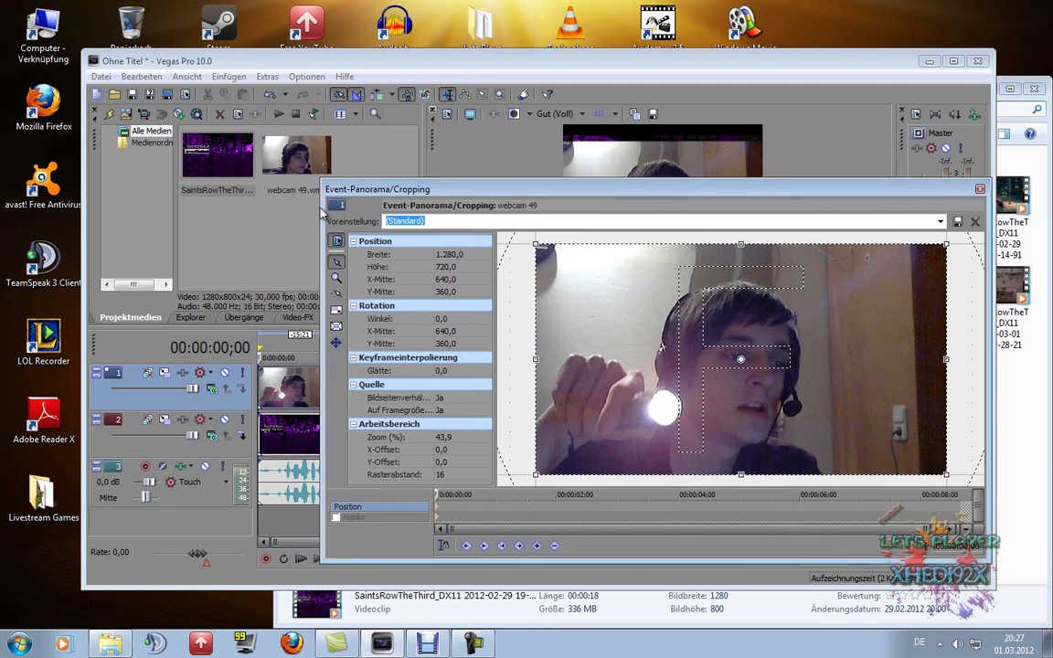
{"action": "scroll", "coordinate": [913, 211], "scroll_direction": "down", "scroll_amount": 10}
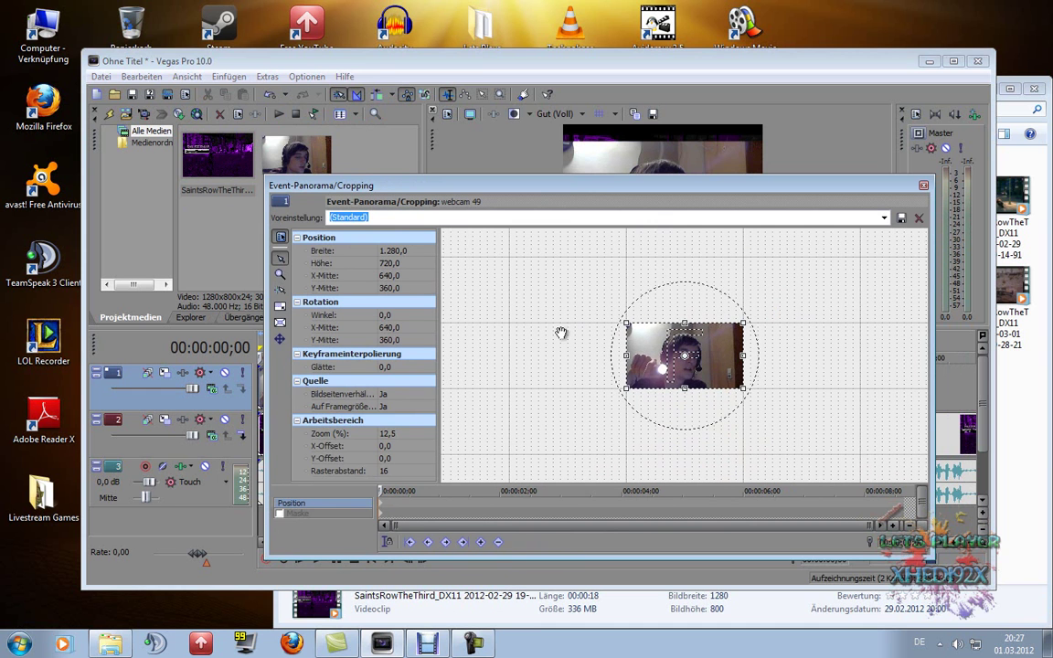
{"action": "scroll", "coordinate": [631, 326], "scroll_direction": "up", "scroll_amount": 1}
{"action": "scroll", "coordinate": [646, 318], "scroll_direction": "up", "scroll_amount": 3}
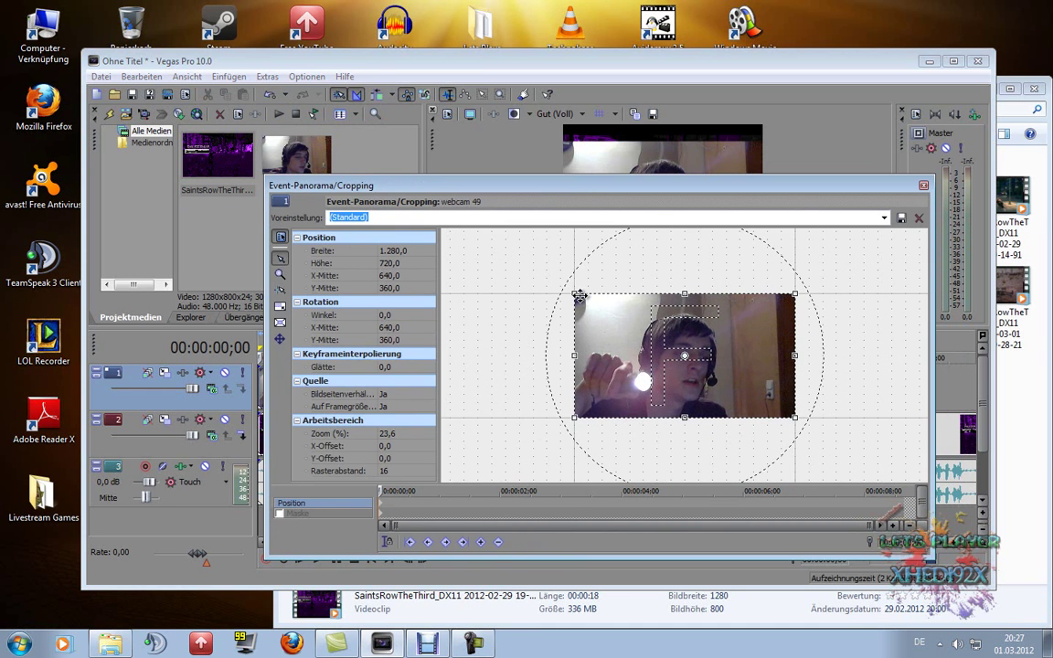
{"action": "scroll", "coordinate": [874, 336], "scroll_direction": "down", "scroll_amount": 2}
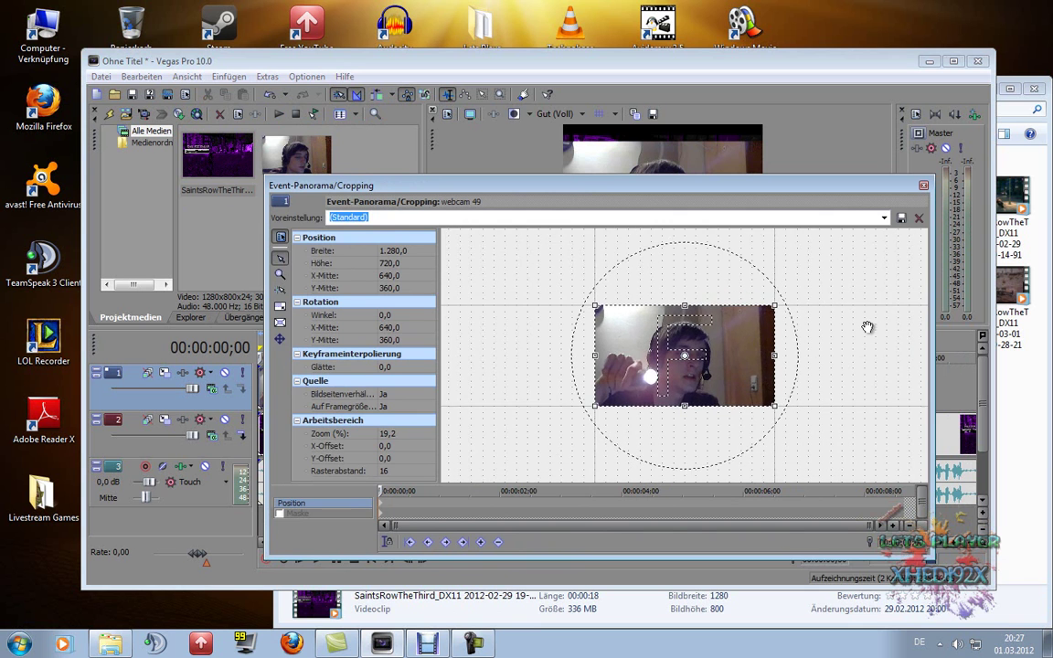
{"action": "left_click_drag", "start_coordinate": [774, 185], "coordinate": [674, 275]}
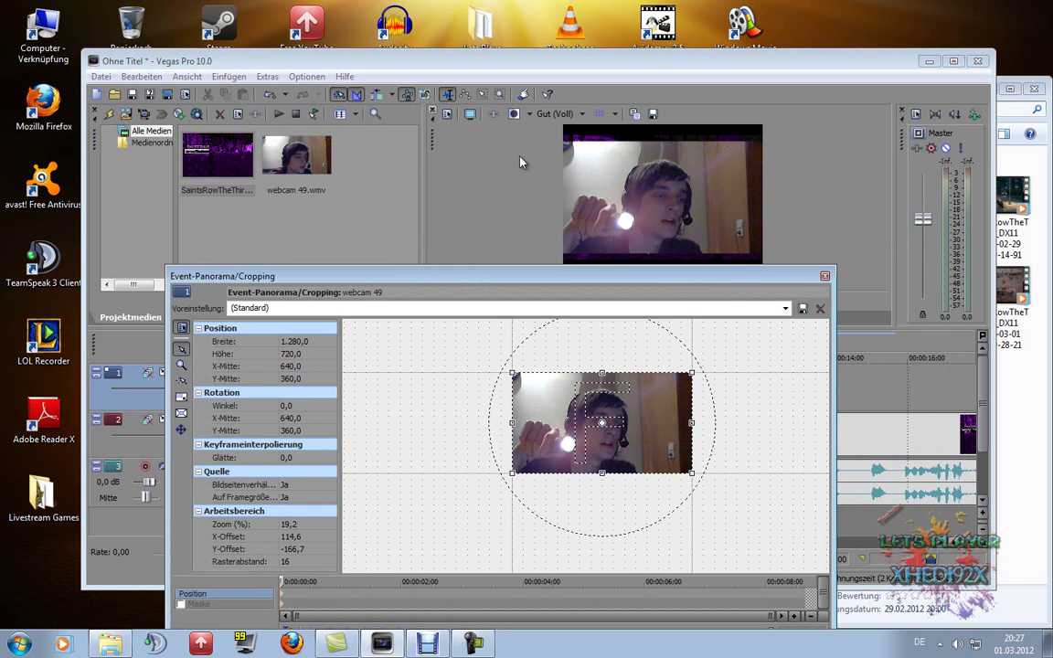
- Enlarge the webcam clip's crop frame to about 4,669 x 2,941 so the facecam shrinks into the preview's upper-right corner
{"action": "left_click_drag", "start_coordinate": [512, 473], "coordinate": [417, 519]}
{"action": "left_click_drag", "start_coordinate": [776, 409], "coordinate": [804, 374]}
{"action": "scroll", "coordinate": [804, 374], "scroll_direction": "down", "scroll_amount": 3}
{"action": "mouse_move", "coordinate": [783, 421]}
{"action": "left_mouse_down"}
{"action": "mouse_move", "coordinate": [804, 376]}
{"action": "mouse_move", "coordinate": [801, 429]}
{"action": "left_mouse_up"}
{"action": "left_click_drag", "start_coordinate": [590, 430], "coordinate": [383, 546]}
{"action": "left_click_drag", "start_coordinate": [811, 522], "coordinate": [853, 465]}
{"action": "left_click_drag", "start_coordinate": [433, 485], "coordinate": [375, 525]}
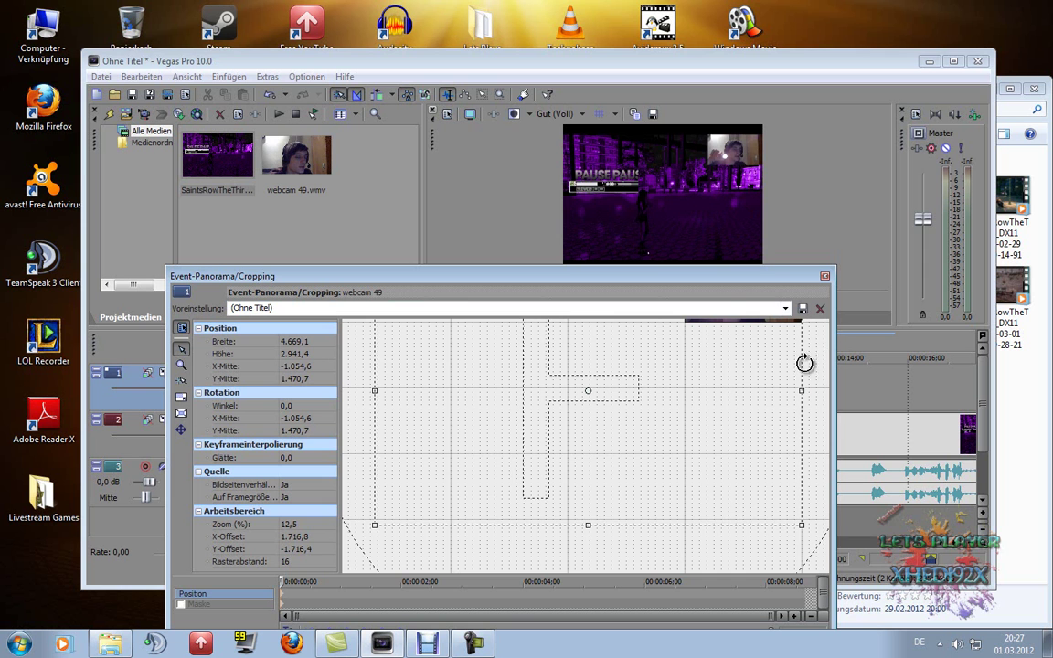
- Readjust the webcam clip's crop frame to about 3,845 x 2,861, keeping the facecam near the picture's upper-right corner
{"action": "left_click_drag", "start_coordinate": [821, 561], "coordinate": [808, 510]}
{"action": "left_click_drag", "start_coordinate": [369, 486], "coordinate": [337, 479]}
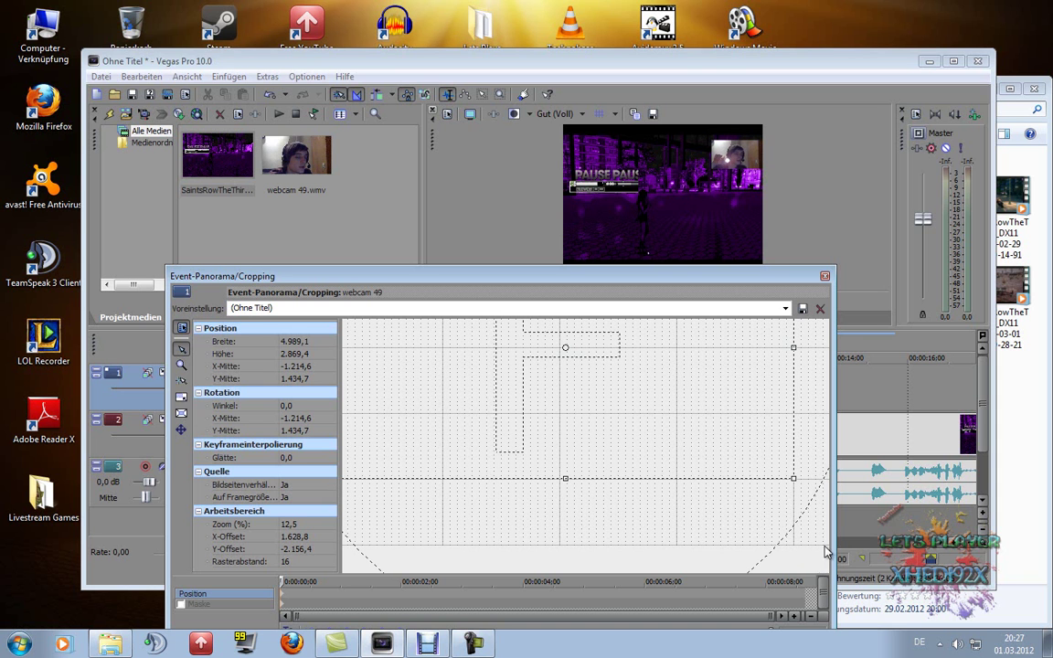
{"action": "left_click_drag", "start_coordinate": [814, 552], "coordinate": [842, 546]}
{"action": "left_click_drag", "start_coordinate": [376, 470], "coordinate": [480, 472]}
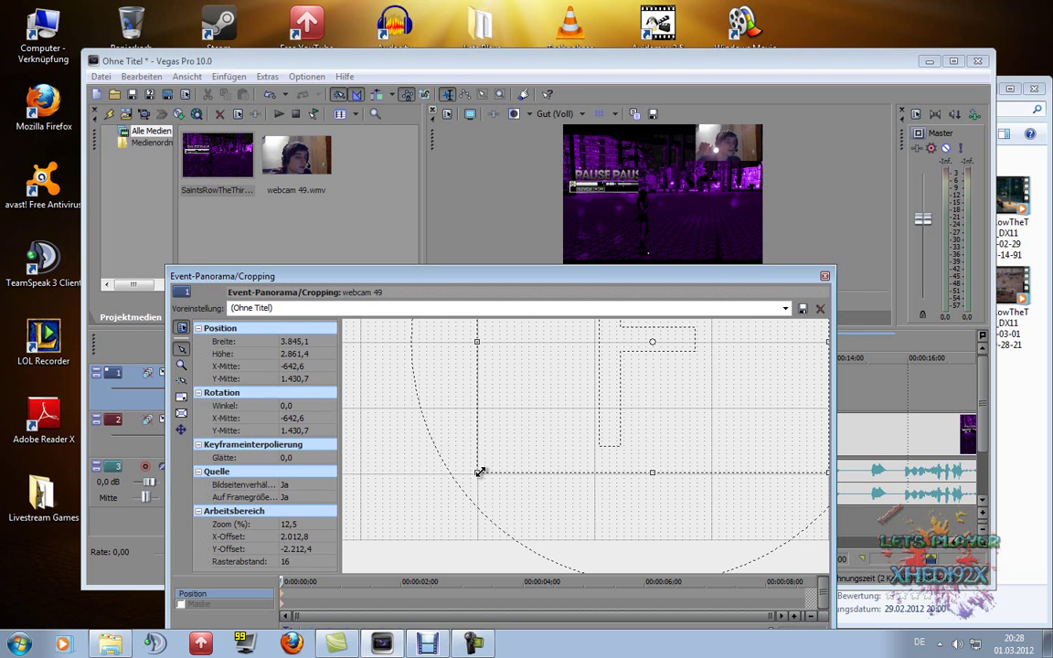
- Apply the Singularity preset to the webcam clip's pan/crop and close the cropping window
{"action": "left_click", "coordinate": [783, 308]}
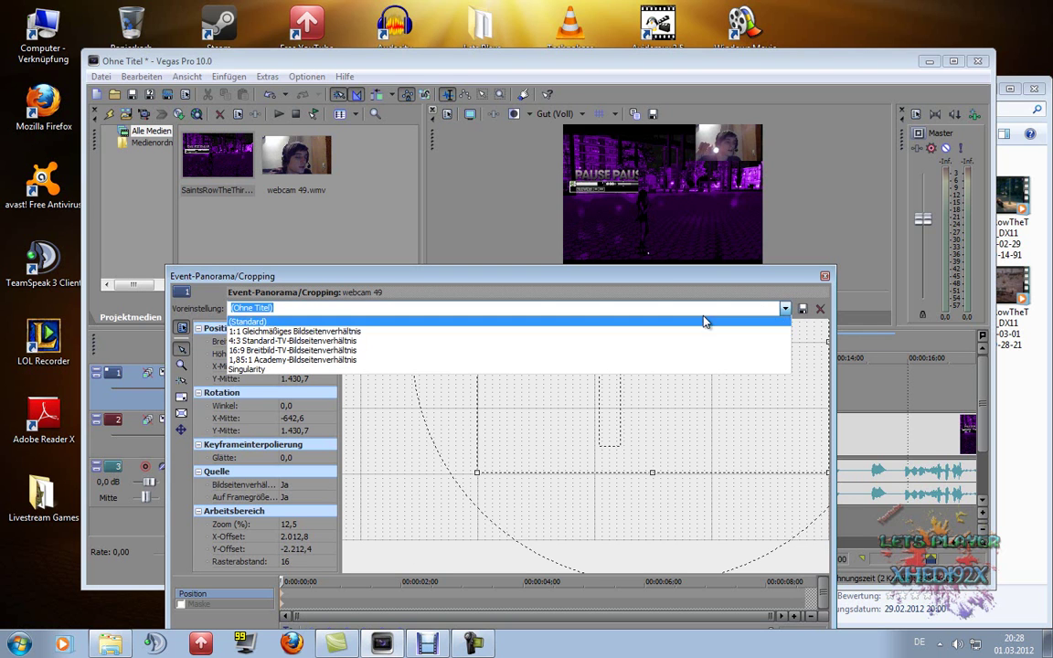
{"action": "left_click", "coordinate": [261, 374]}
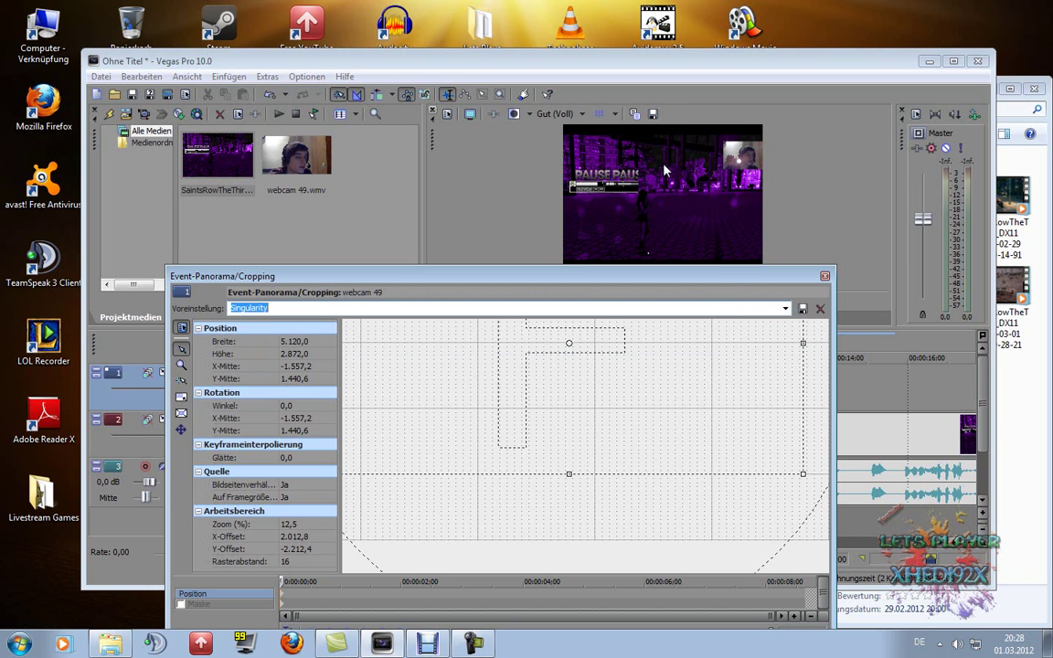
{"action": "left_click", "coordinate": [825, 277]}
- Detach the video preview into a large floating window, examine the facecam placement over the gameplay, and close the preview
{"action": "left_click_drag", "start_coordinate": [433, 113], "coordinate": [97, 179]}
{"action": "left_click_drag", "start_coordinate": [380, 162], "coordinate": [396, 24]}
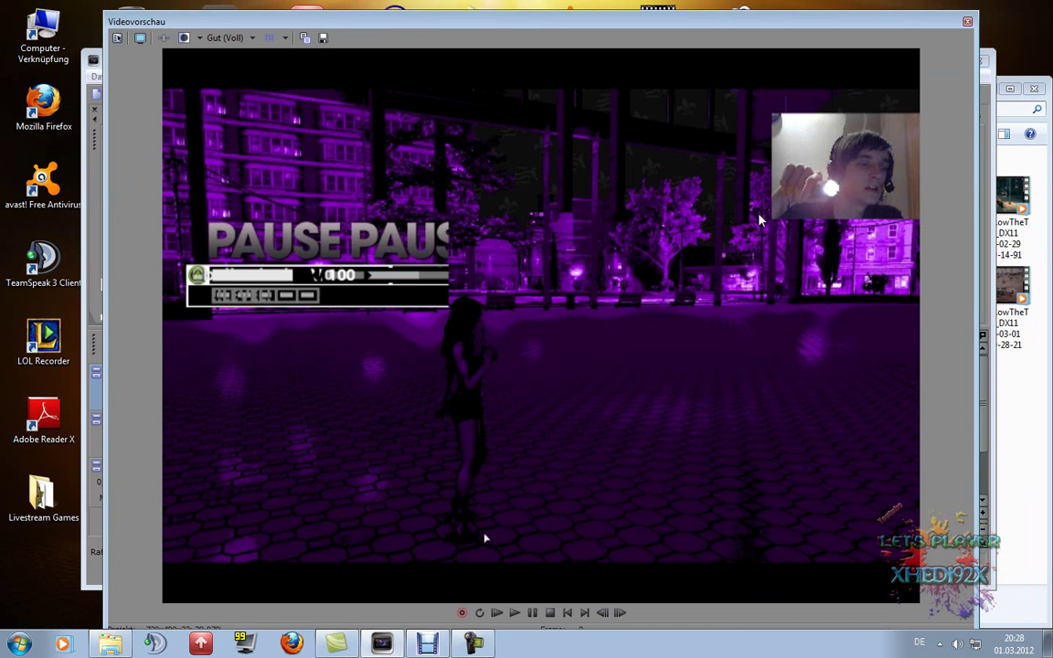
{"action": "left_click_drag", "start_coordinate": [859, 21], "coordinate": [880, 265]}
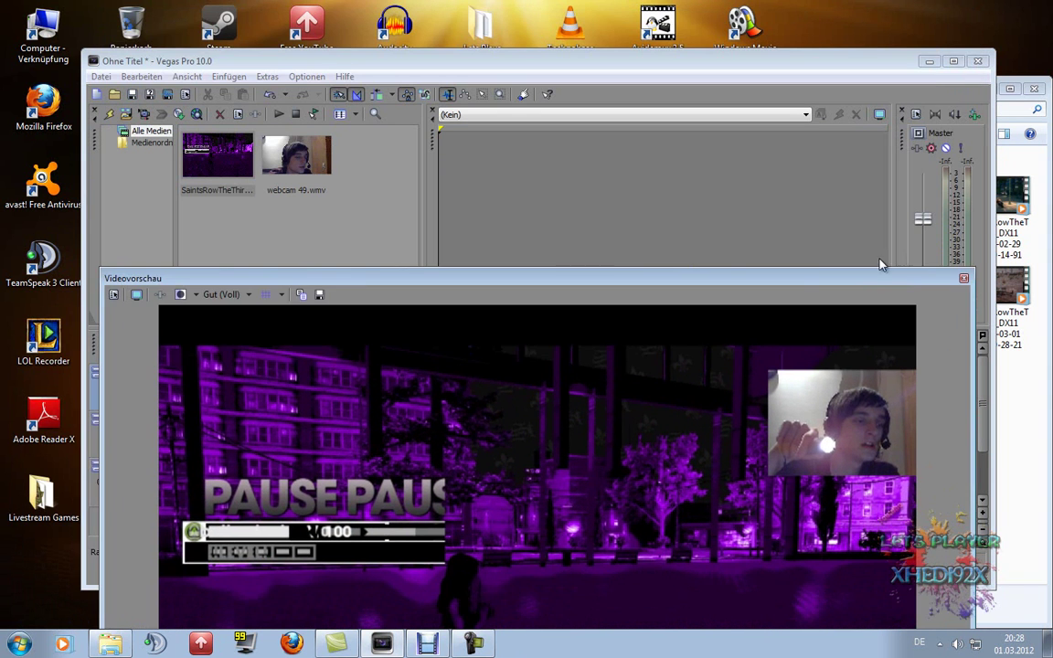
{"action": "left_click", "coordinate": [964, 280]}
- Open the custom render settings of the Windows Media Video V11 HD-720-30p 6 Mbit/s template and review its video, bitrate, index, project and audio options
{"action": "left_click", "coordinate": [101, 76]}
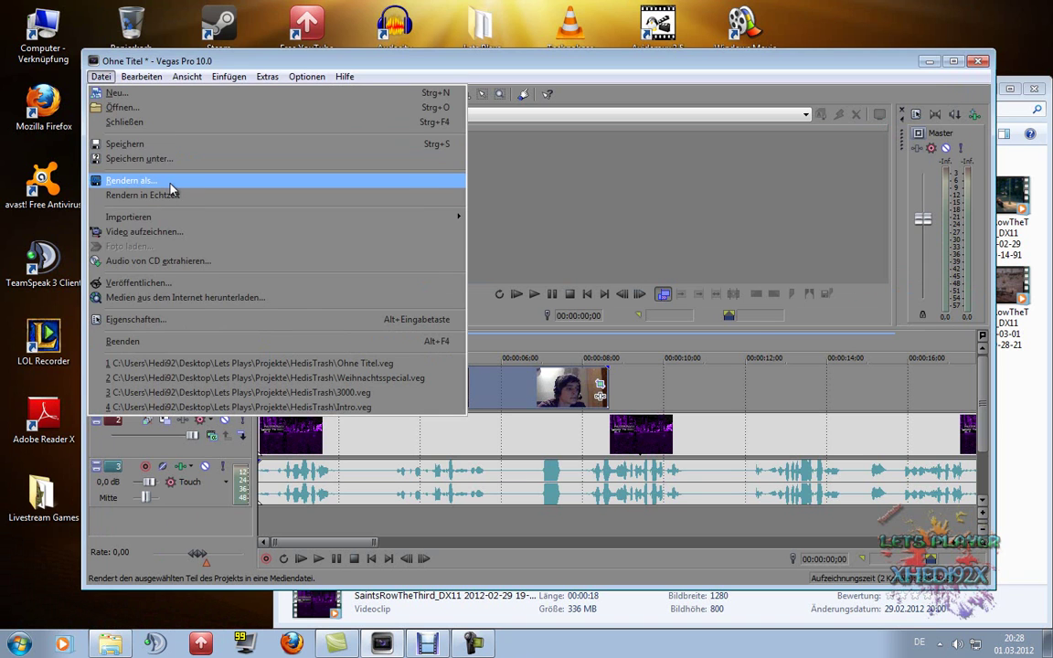
{"action": "left_click", "coordinate": [170, 183]}
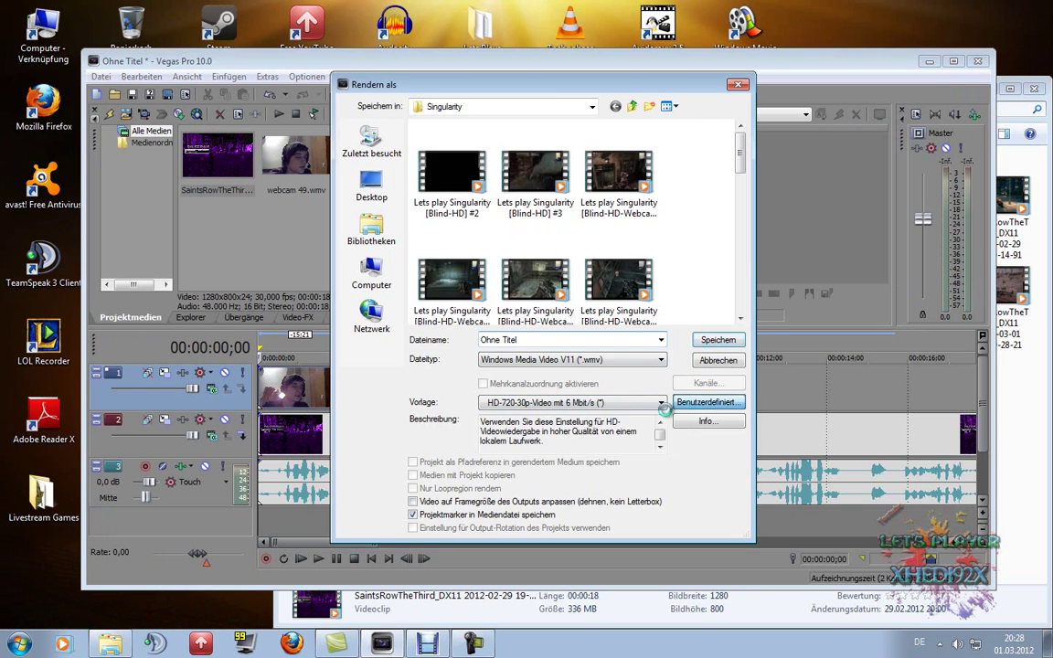
{"action": "left_click", "coordinate": [699, 403]}
{"action": "left_click", "coordinate": [455, 478]}
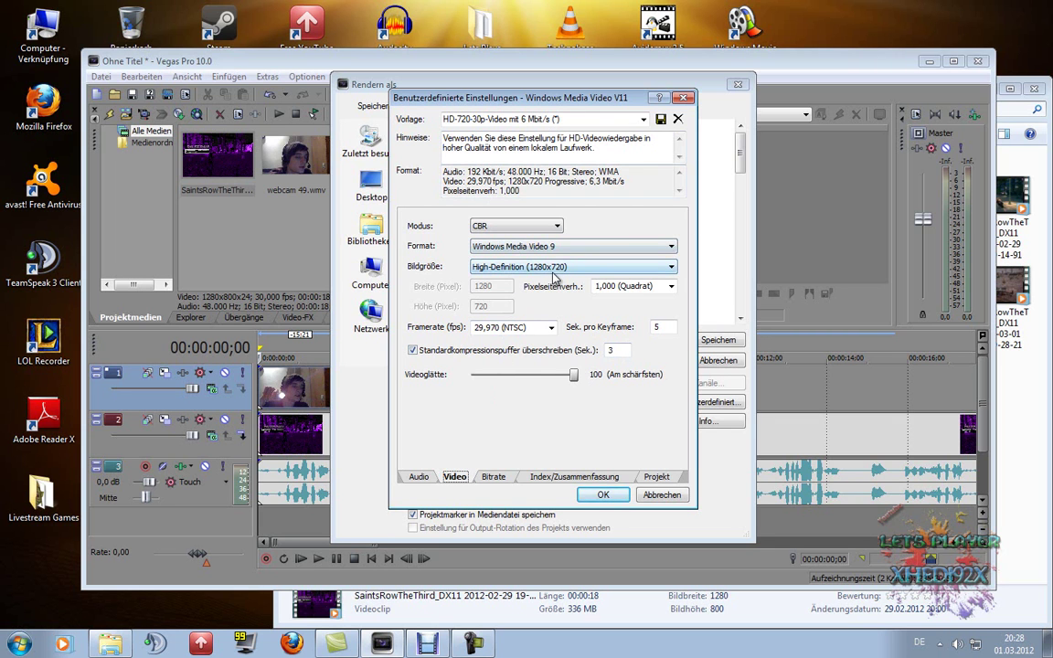
{"action": "left_click", "coordinate": [495, 477]}
{"action": "left_click", "coordinate": [555, 479]}
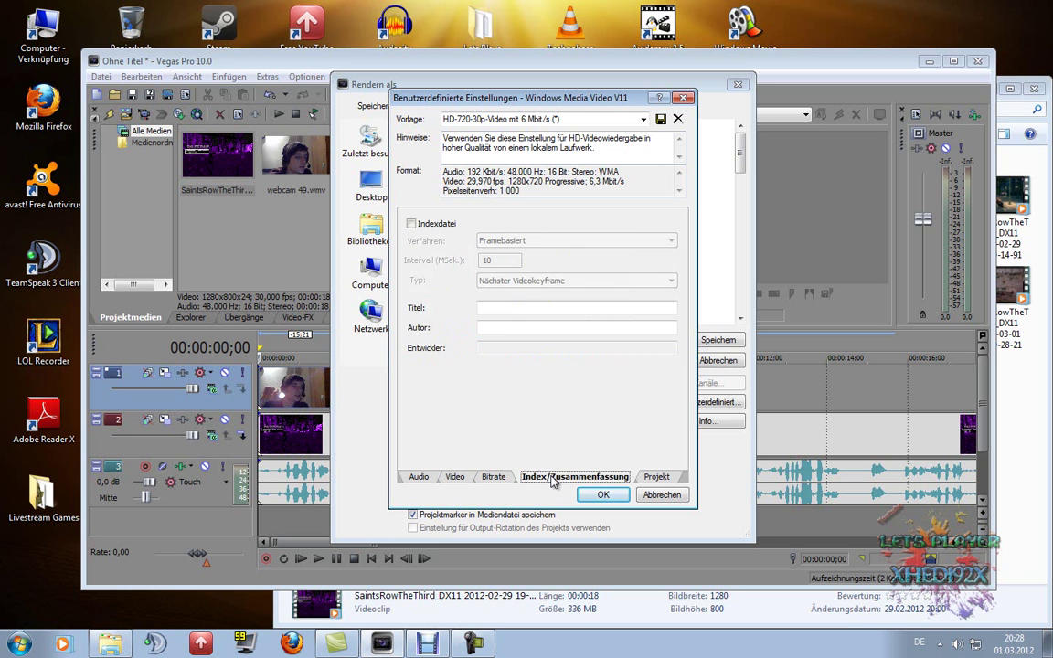
{"action": "left_click", "coordinate": [657, 478]}
{"action": "left_click", "coordinate": [451, 481]}
{"action": "left_click", "coordinate": [419, 476]}
{"action": "key", "text": "Return"}
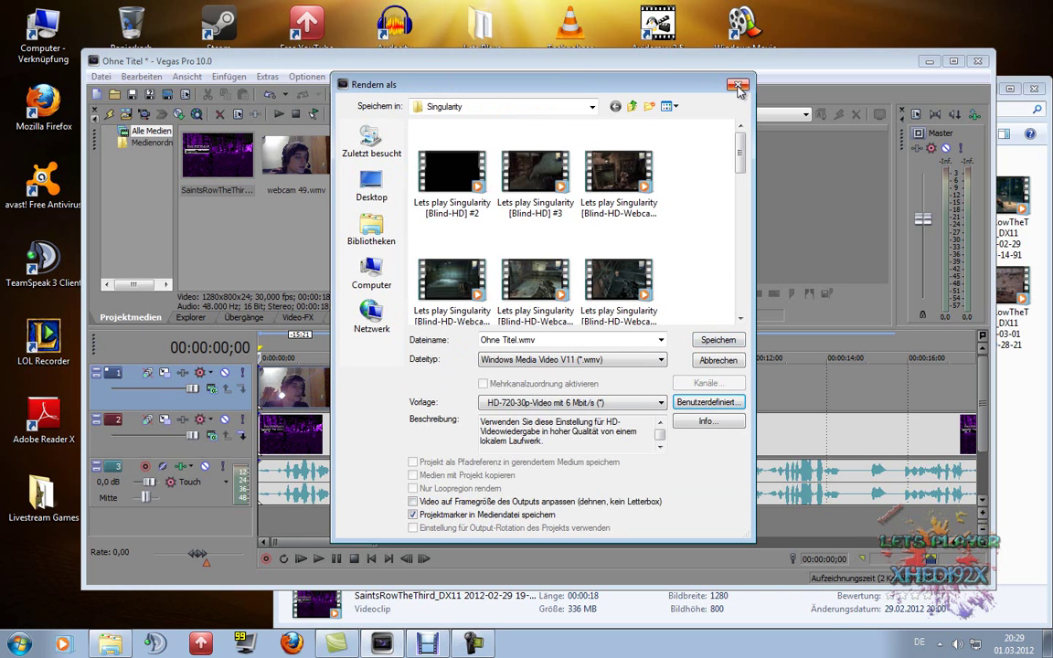
- Look through the existing Let's Play videos in the Singularity render folder
{"action": "left_click", "coordinate": [715, 195]}
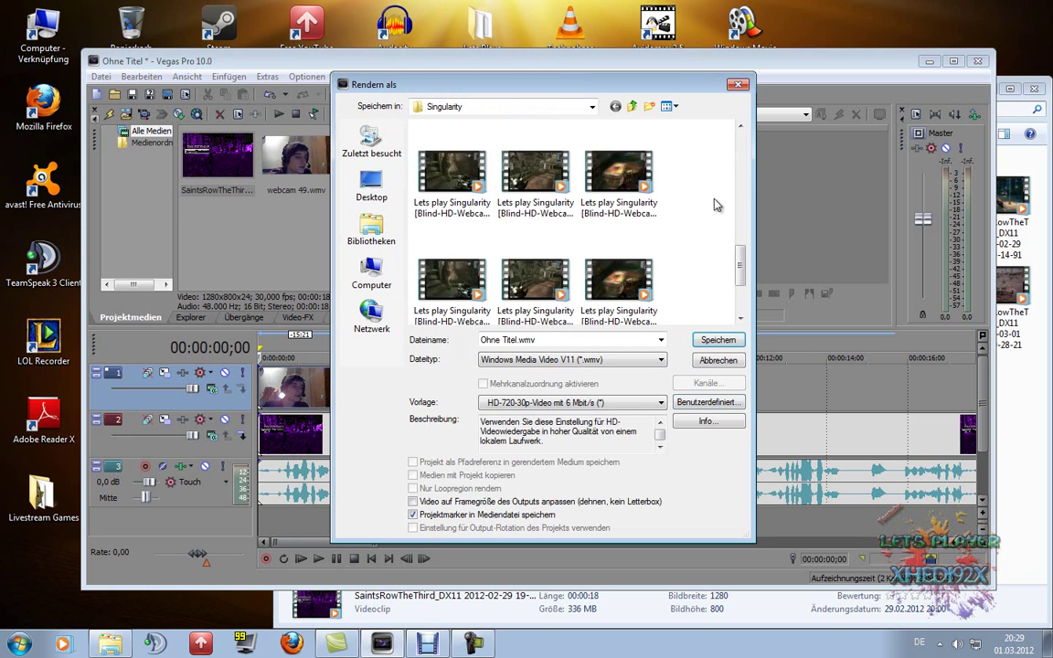
{"action": "scroll", "coordinate": [721, 193], "scroll_direction": "down", "scroll_amount": 5}
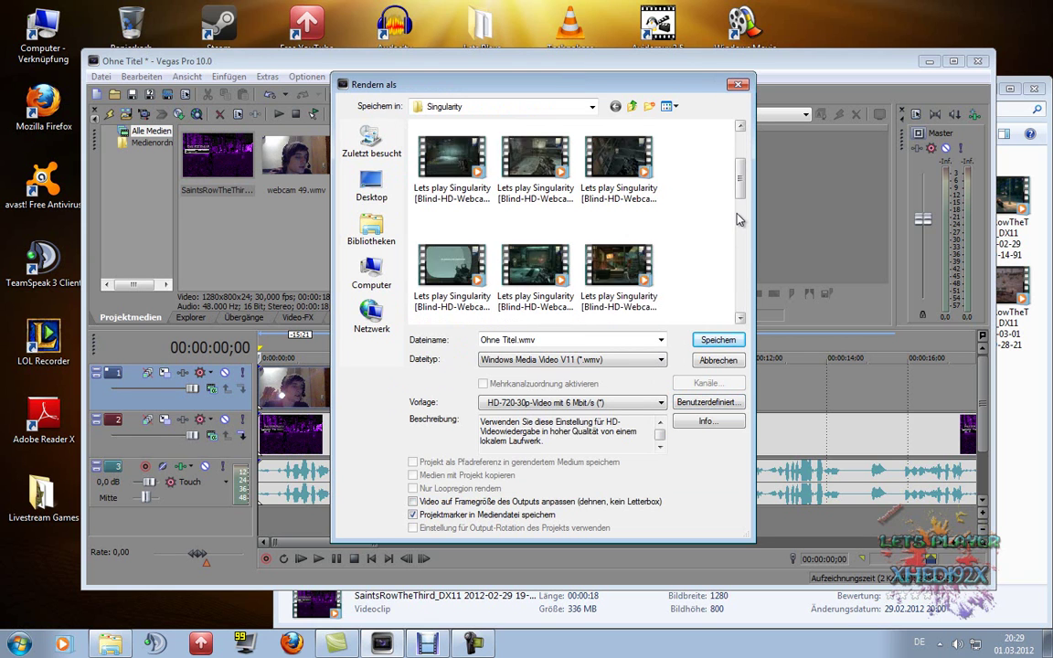